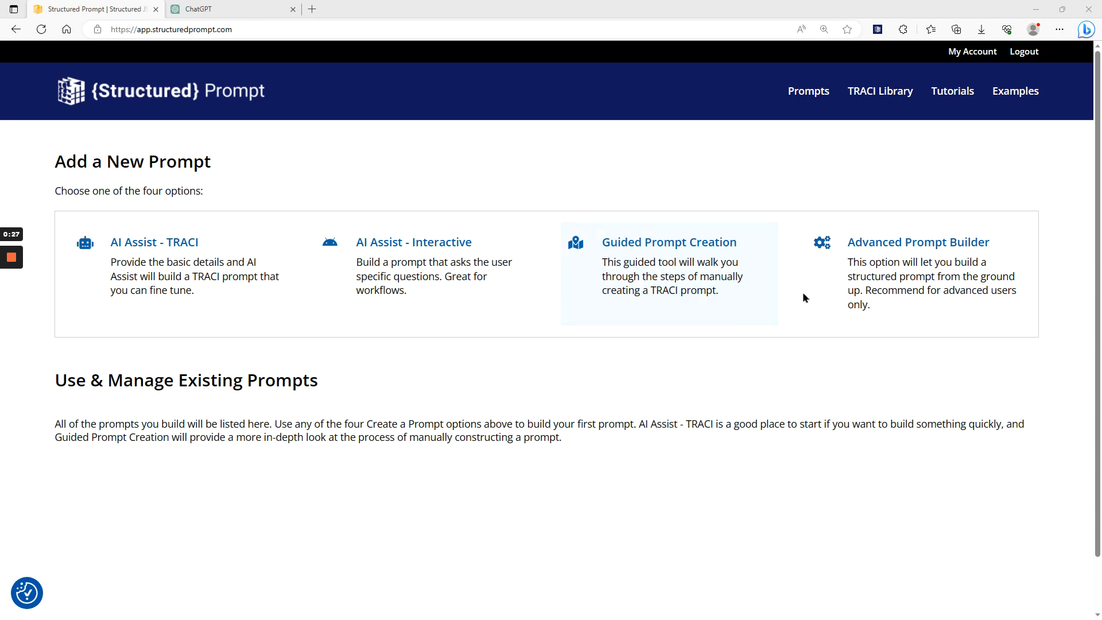
Start a new prompt in the Advanced Prompt Builder and name it "Advanced Prompt".
{"action": "left_click", "coordinate": [929, 261]}
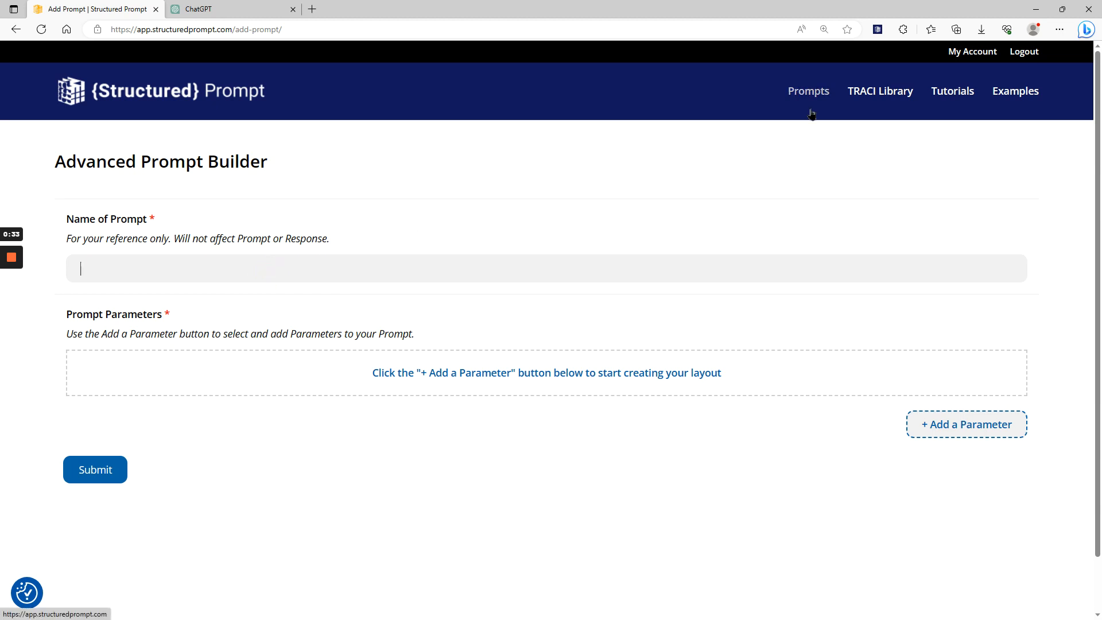
{"action": "type", "text": "Advanced Prompt"}
Add Task, Role and Audience parameters to the prompt, in that order.
{"action": "left_click", "coordinate": [957, 431]}
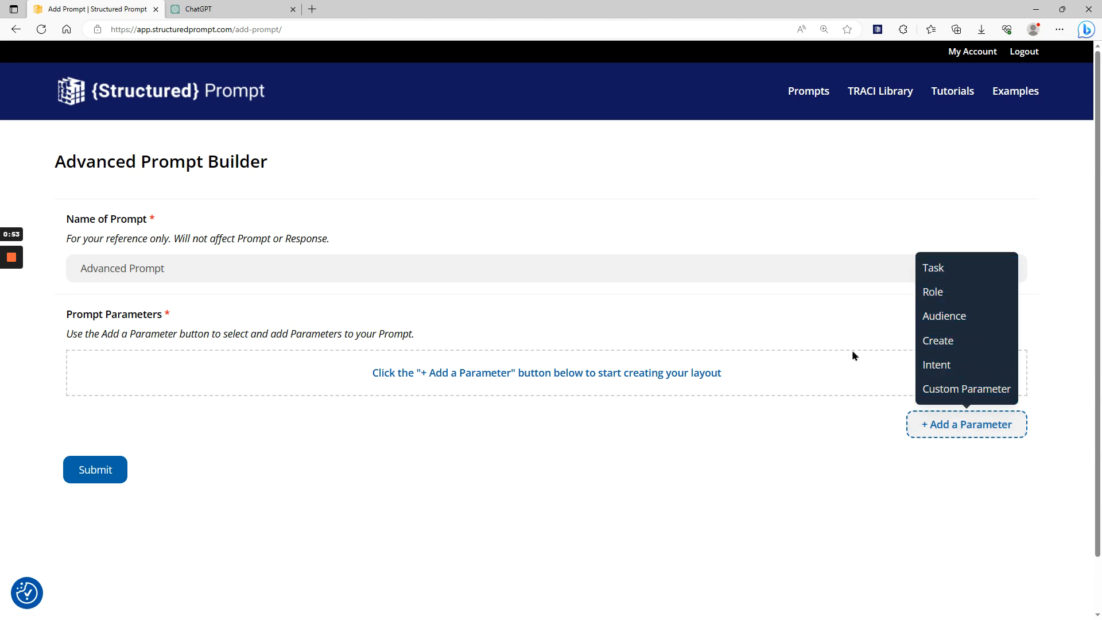
{"action": "left_click", "coordinate": [933, 275]}
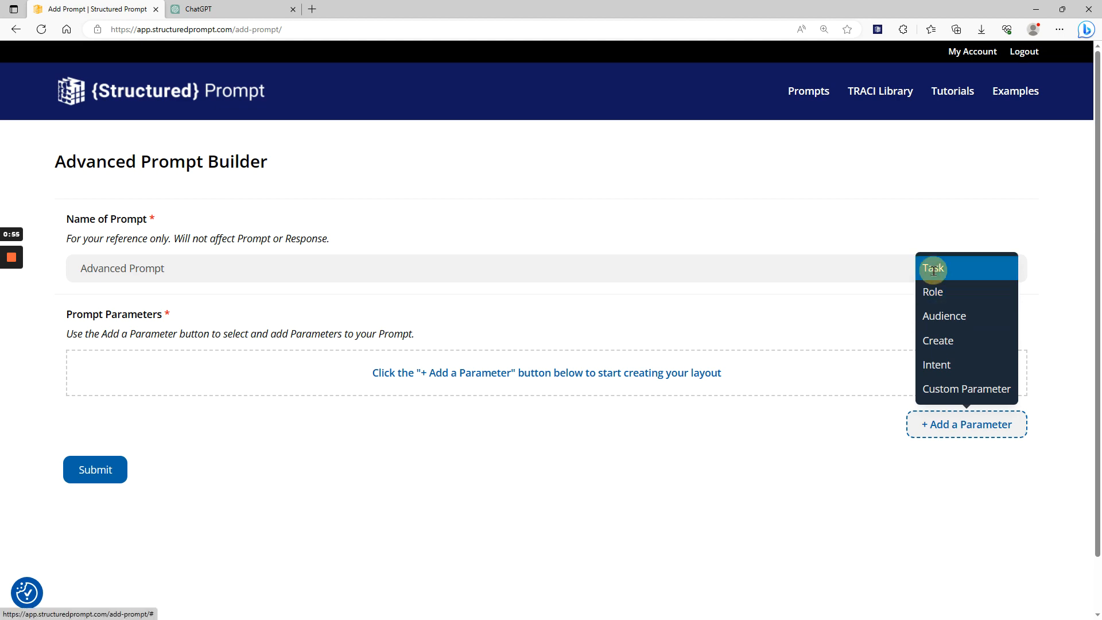
{"action": "scroll", "coordinate": [949, 289], "scroll_direction": "down", "scroll_amount": 3}
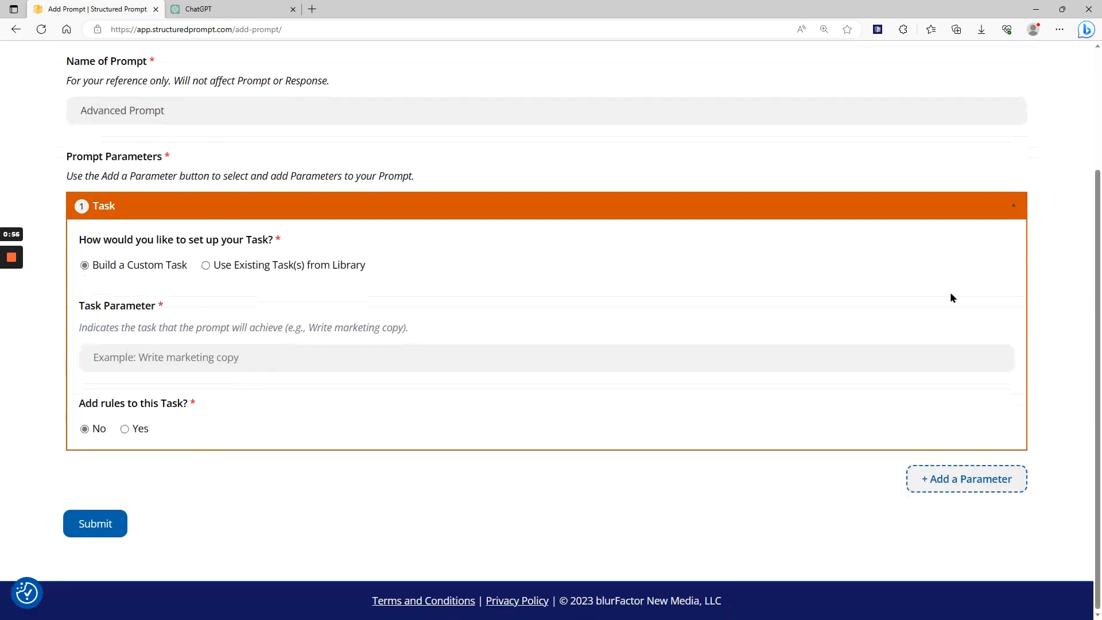
{"action": "left_click", "coordinate": [966, 480]}
{"action": "left_click", "coordinate": [955, 346]}
{"action": "scroll", "coordinate": [956, 347], "scroll_direction": "down", "scroll_amount": 5}
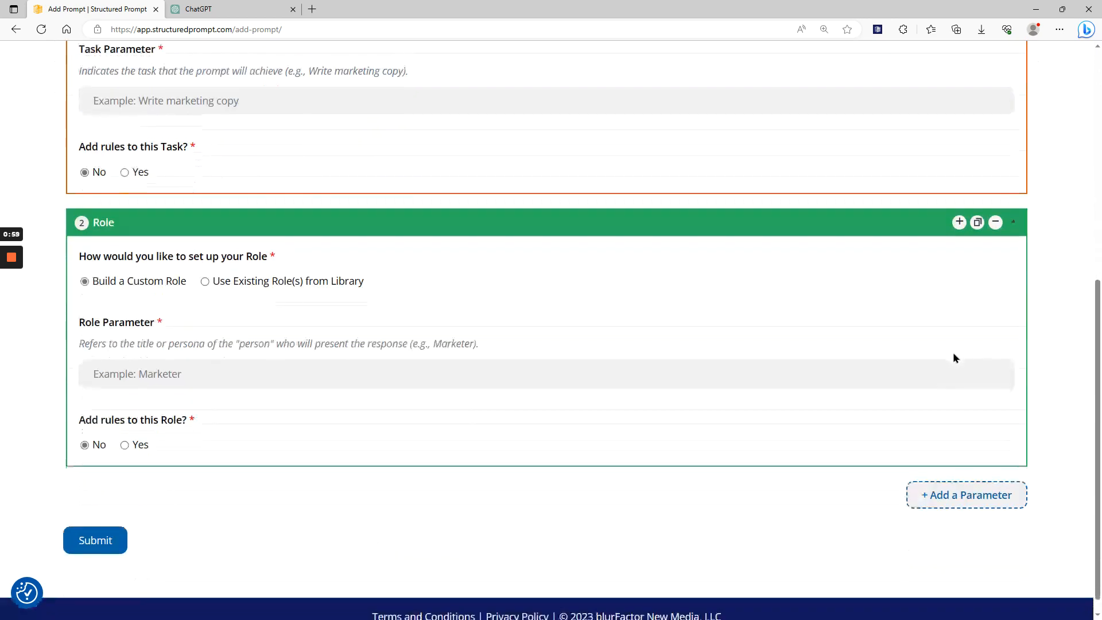
{"action": "left_click", "coordinate": [970, 479]}
{"action": "left_click", "coordinate": [948, 370]}
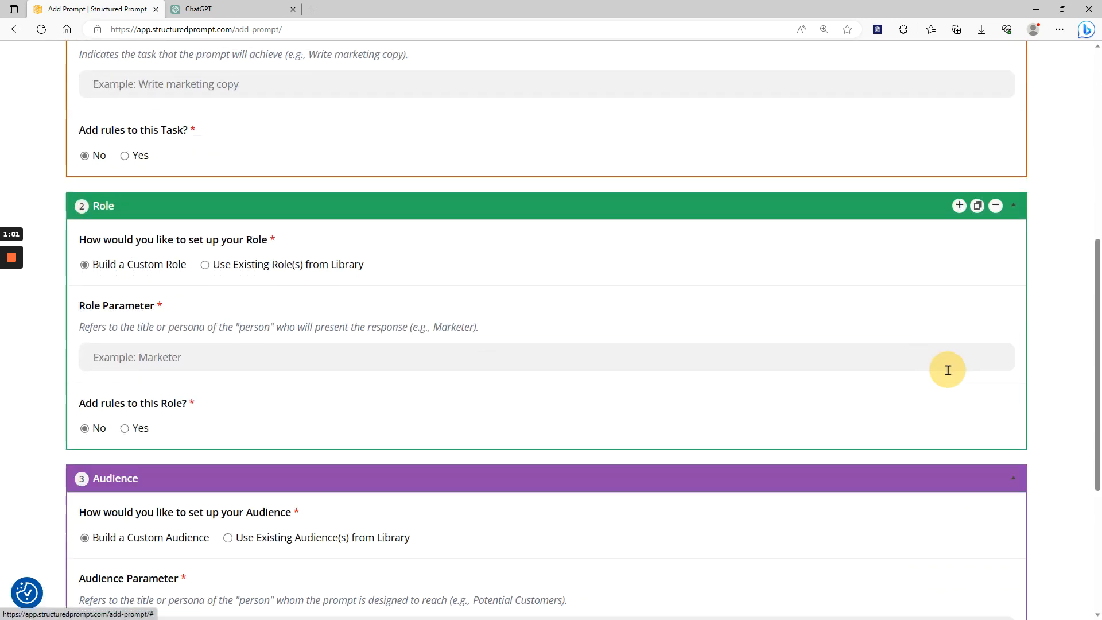
Add Create and Intent parameters after the Audience parameter.
{"action": "scroll", "coordinate": [947, 369], "scroll_direction": "down", "scroll_amount": 5}
{"action": "left_click", "coordinate": [964, 480]}
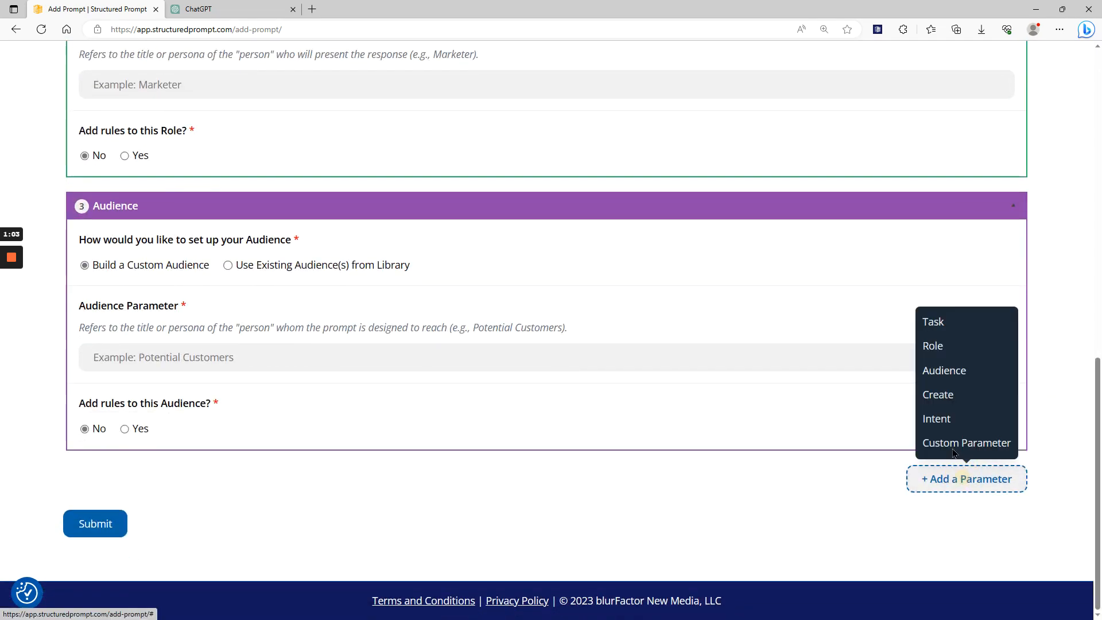
{"action": "left_click", "coordinate": [936, 393]}
{"action": "scroll", "coordinate": [941, 413], "scroll_direction": "down", "scroll_amount": 5}
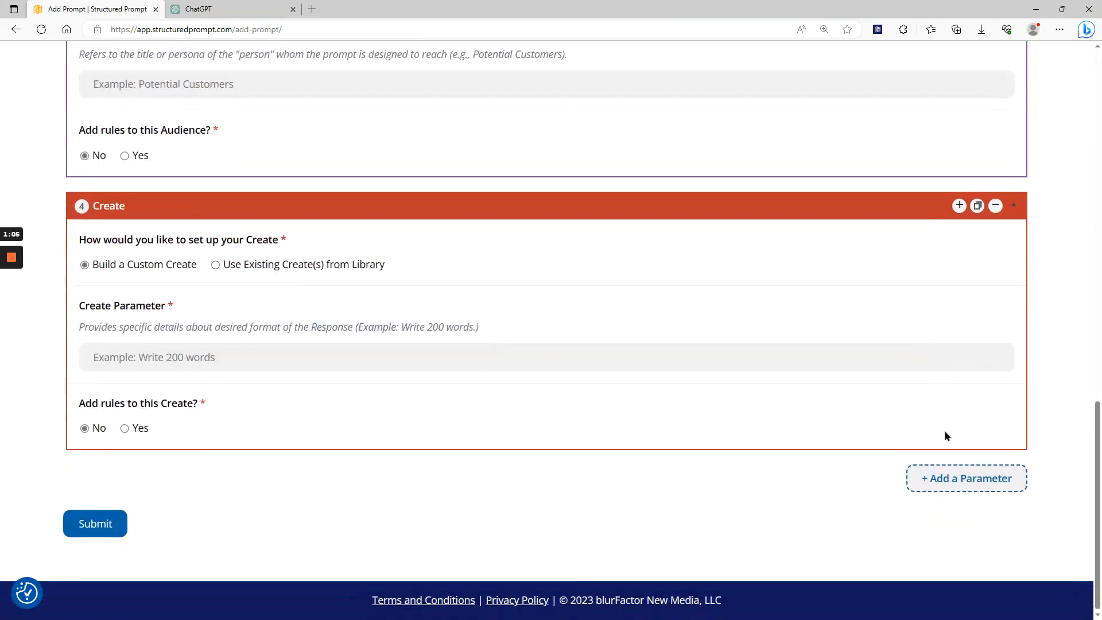
{"action": "left_click", "coordinate": [958, 476]}
{"action": "left_click", "coordinate": [950, 421]}
{"action": "scroll", "coordinate": [1004, 443], "scroll_direction": "down", "scroll_amount": 5}
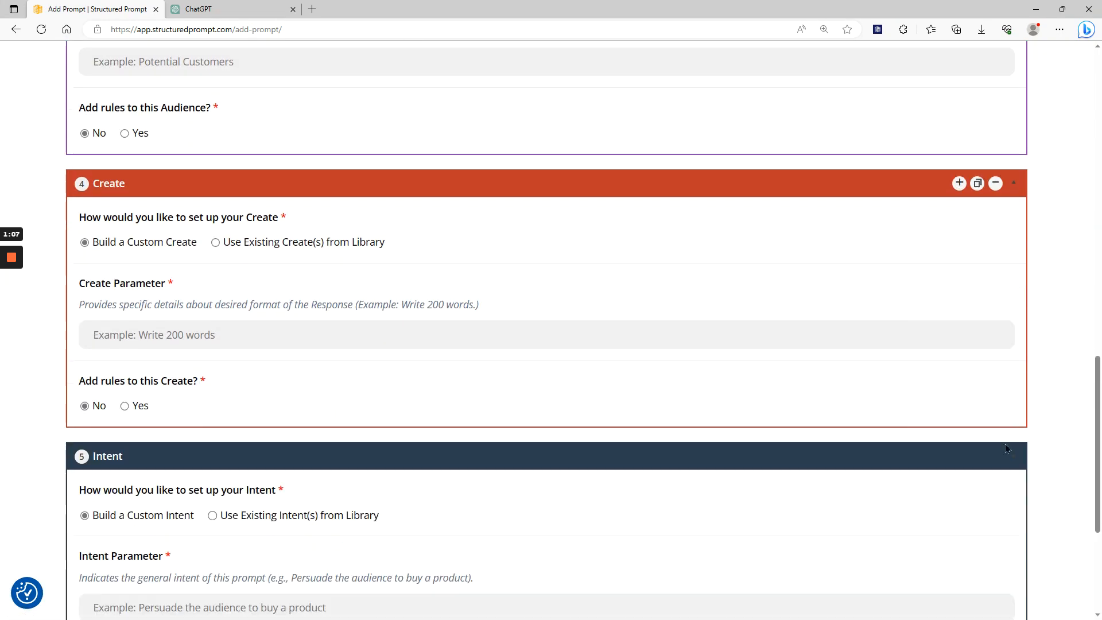
Fill in the custom Task parameter with "Write marketing copy".
{"action": "scroll", "coordinate": [1027, 459], "scroll_direction": "up", "scroll_amount": 7}
{"action": "scroll", "coordinate": [1028, 463], "scroll_direction": "up", "scroll_amount": 10}
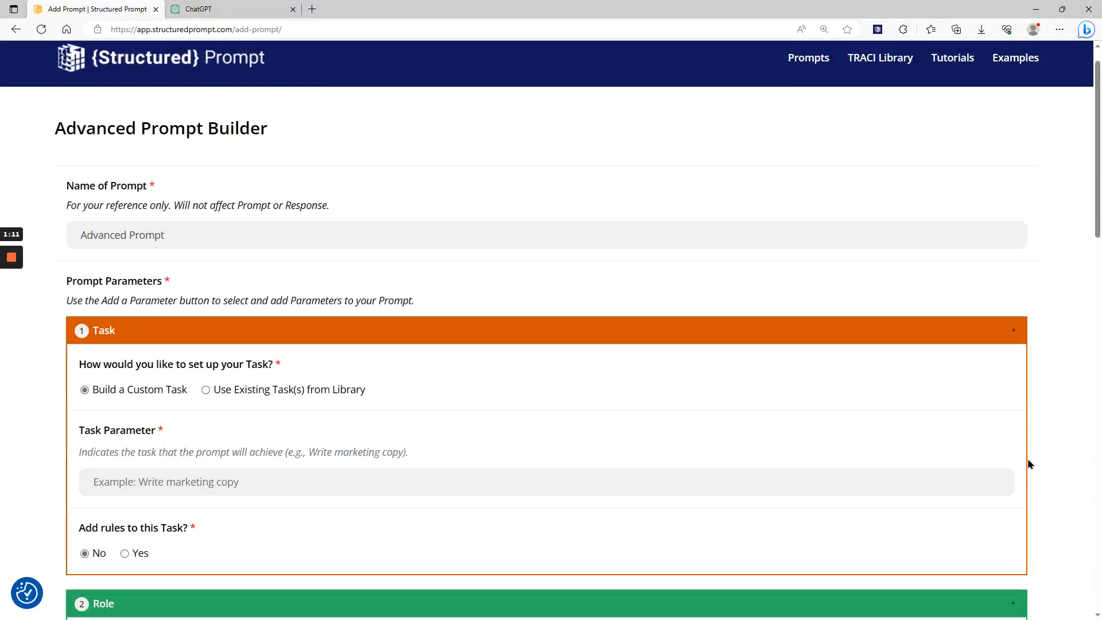
{"action": "mouse_move", "coordinate": [1020, 461]}
{"action": "scroll", "coordinate": [779, 384], "scroll_direction": "down", "scroll_amount": 1}
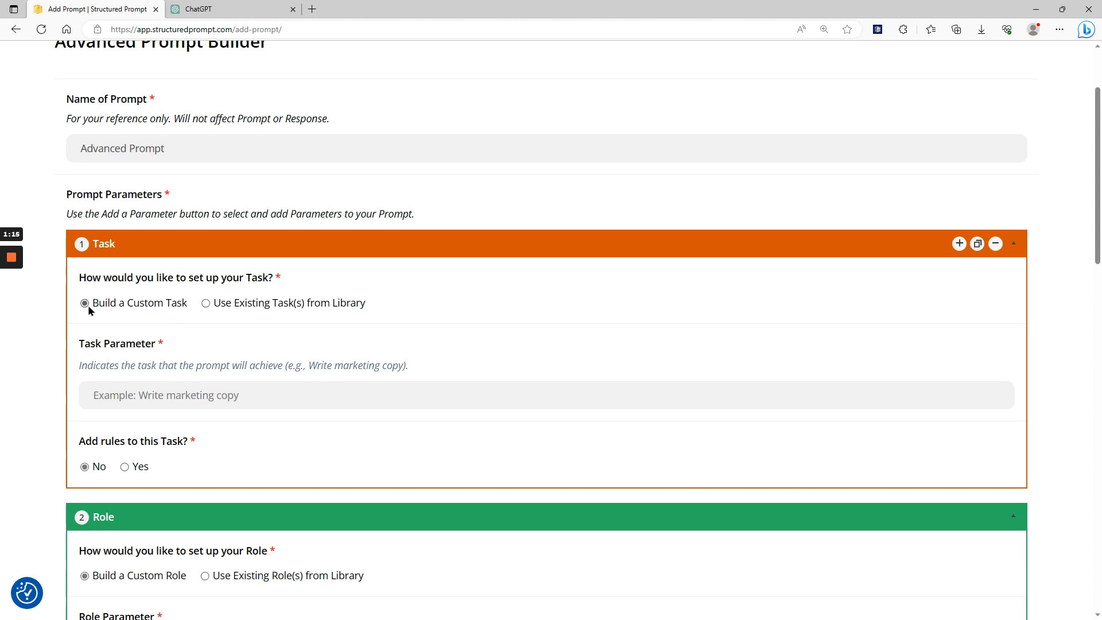
{"action": "left_click", "coordinate": [201, 395]}
{"action": "type", "text": "W"}
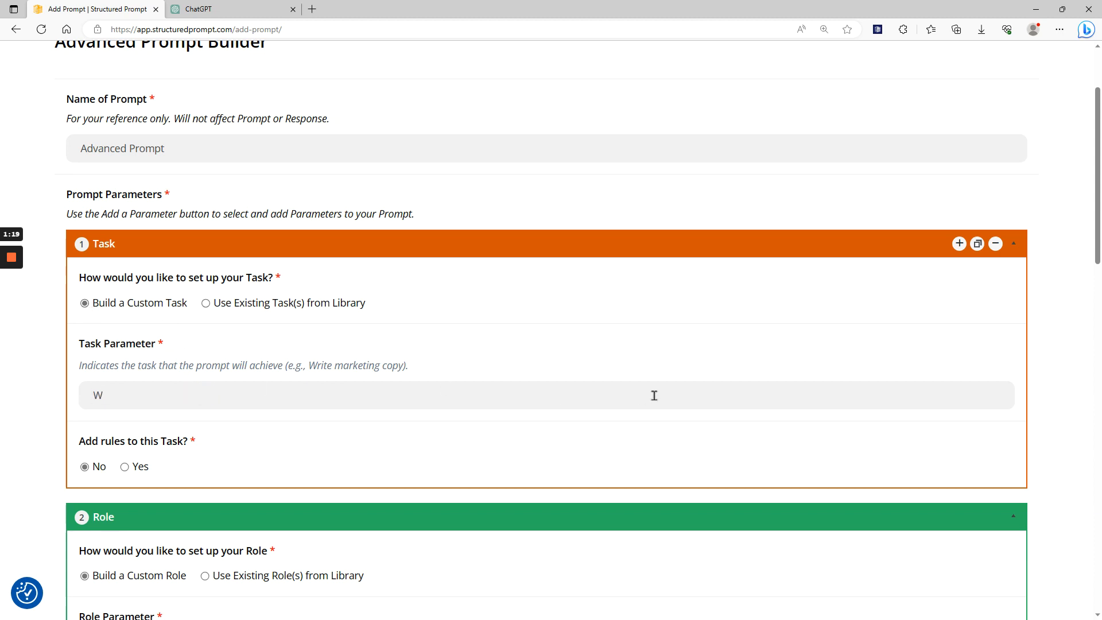
{"action": "type", "text": "rite marketing copy"}
Enable rules for the Task and add the rule "Be concise".
{"action": "left_click", "coordinate": [124, 467]}
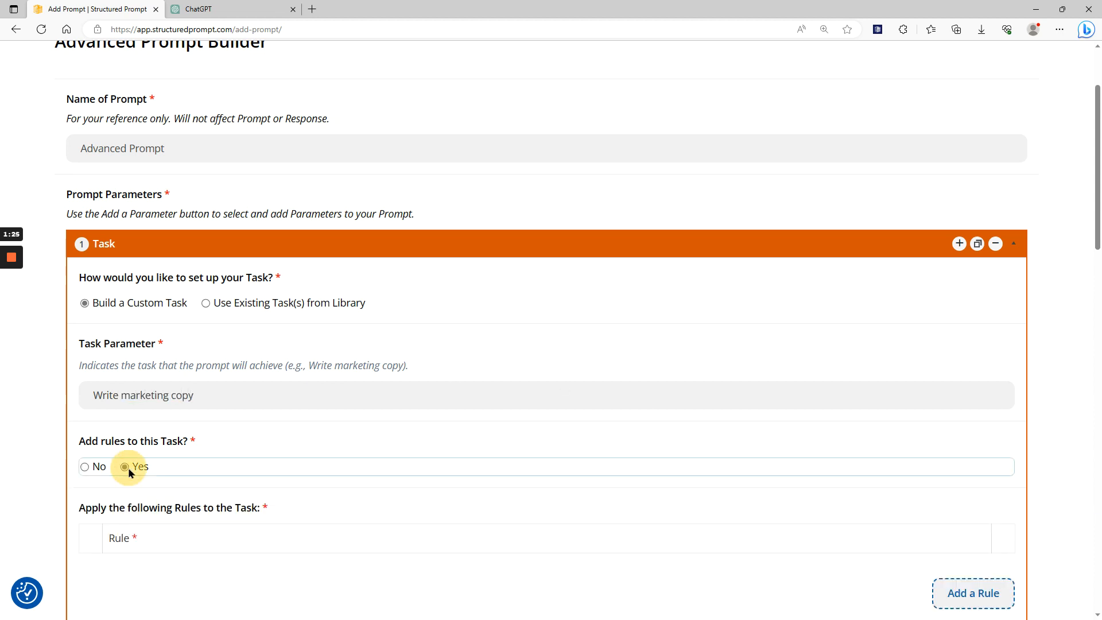
{"action": "scroll", "coordinate": [413, 384], "scroll_direction": "down", "scroll_amount": 3}
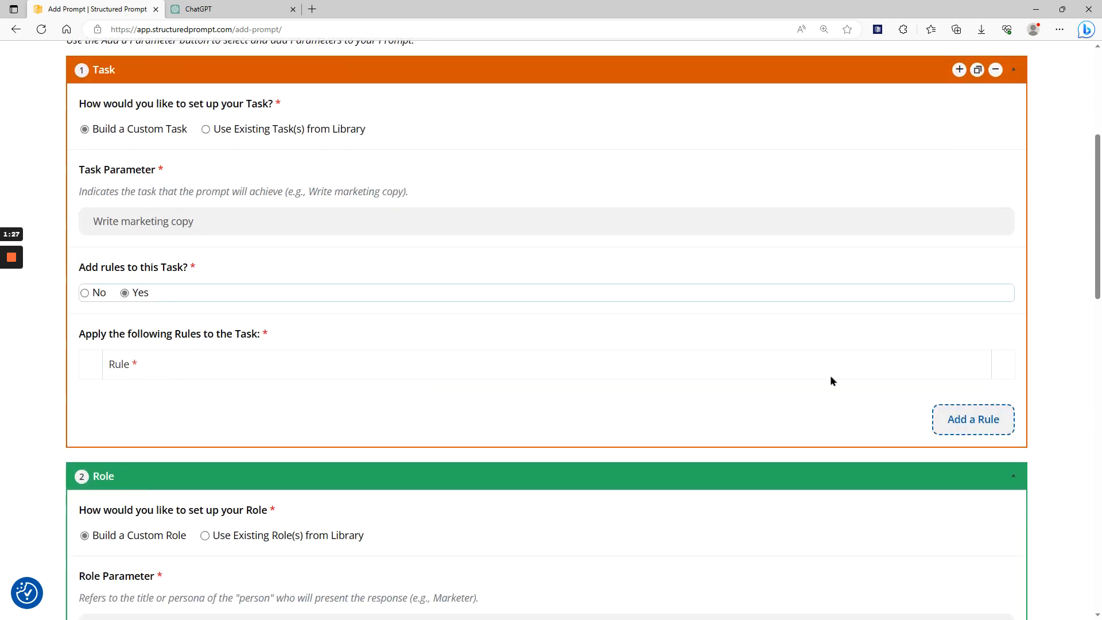
{"action": "left_click", "coordinate": [974, 418]}
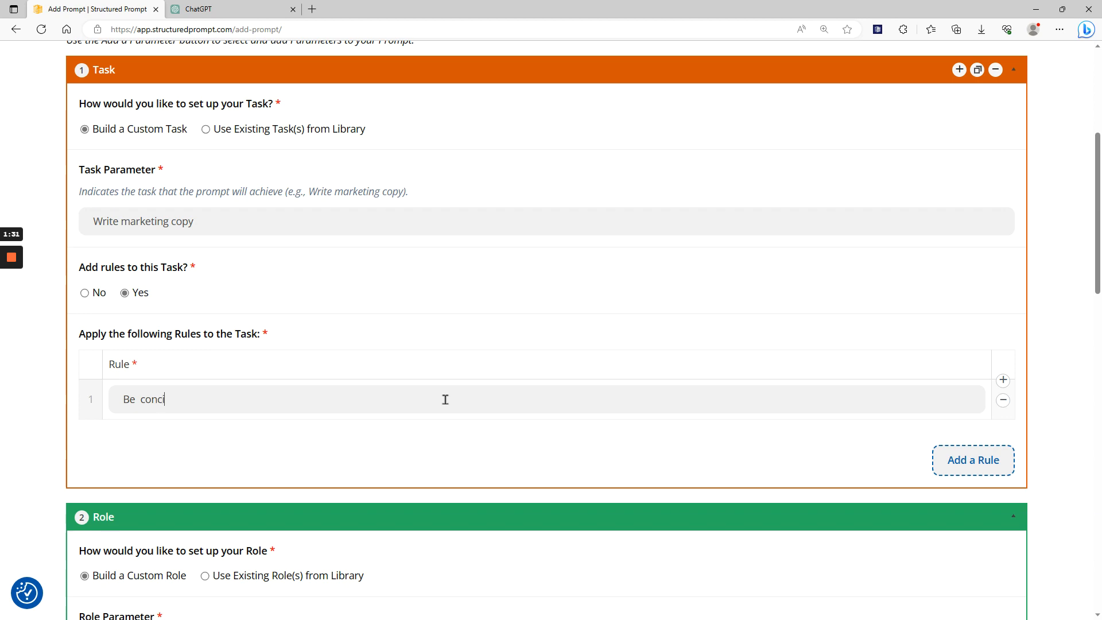
Set up the Role from the existing library, choosing the item "Ai Assist Copywriter".
{"action": "scroll", "coordinate": [445, 399], "scroll_direction": "down", "scroll_amount": 4}
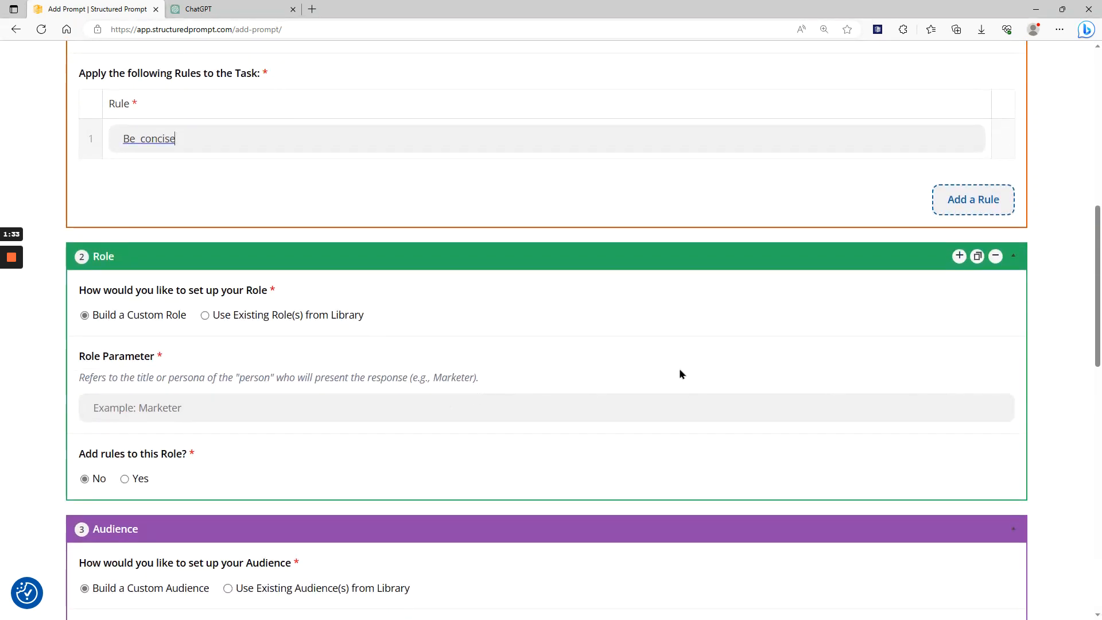
{"action": "left_click", "coordinate": [128, 409]}
{"action": "left_click", "coordinate": [253, 317]}
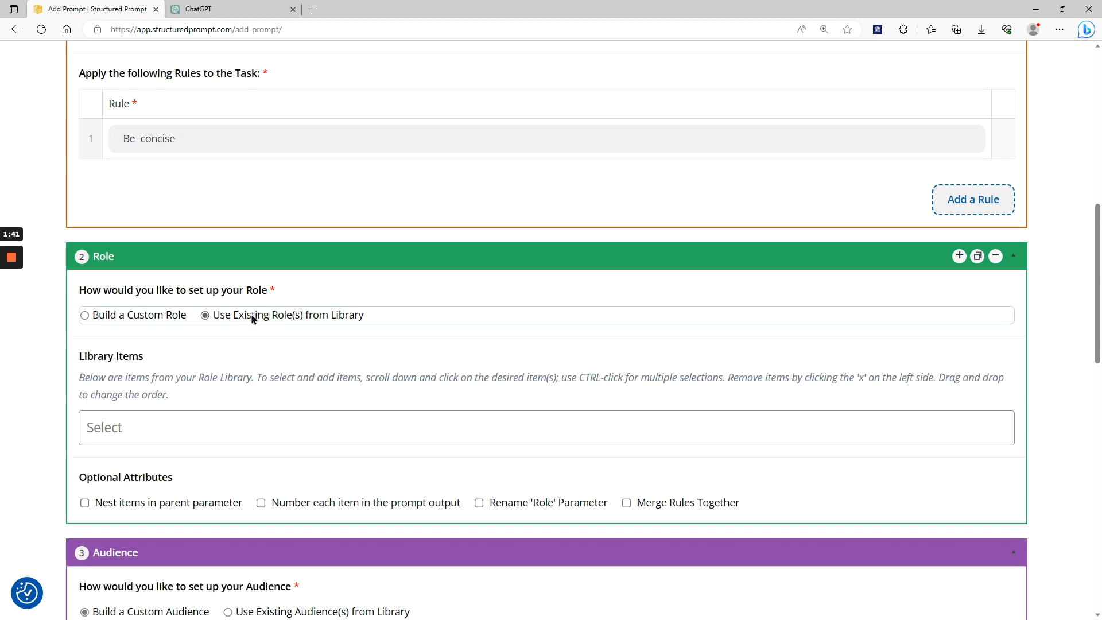
{"action": "left_click", "coordinate": [378, 427]}
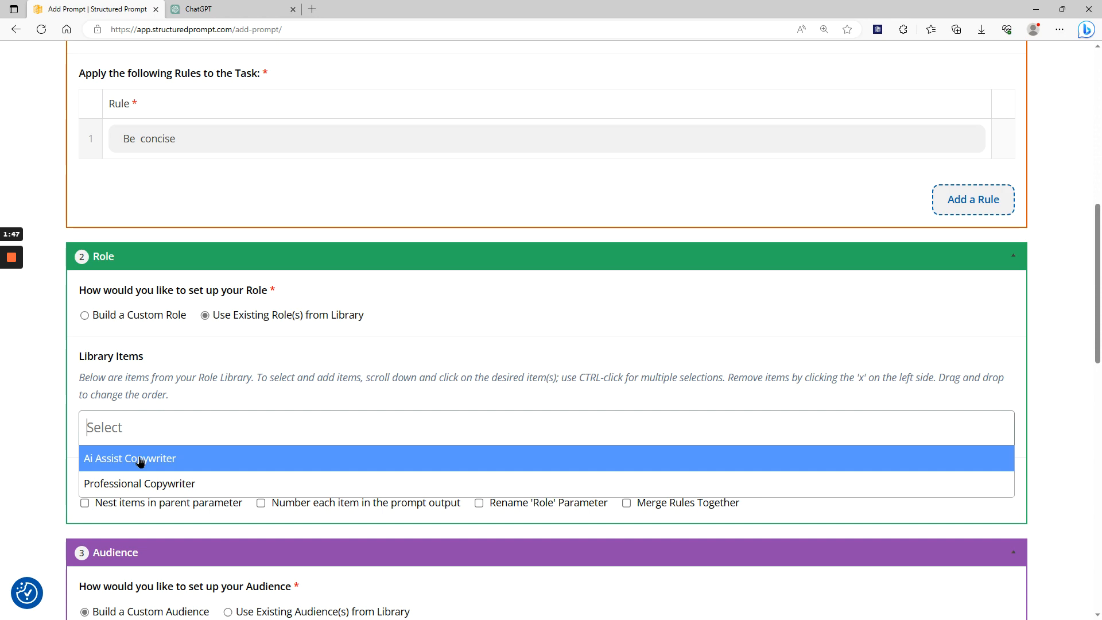
{"action": "left_click", "coordinate": [140, 459]}
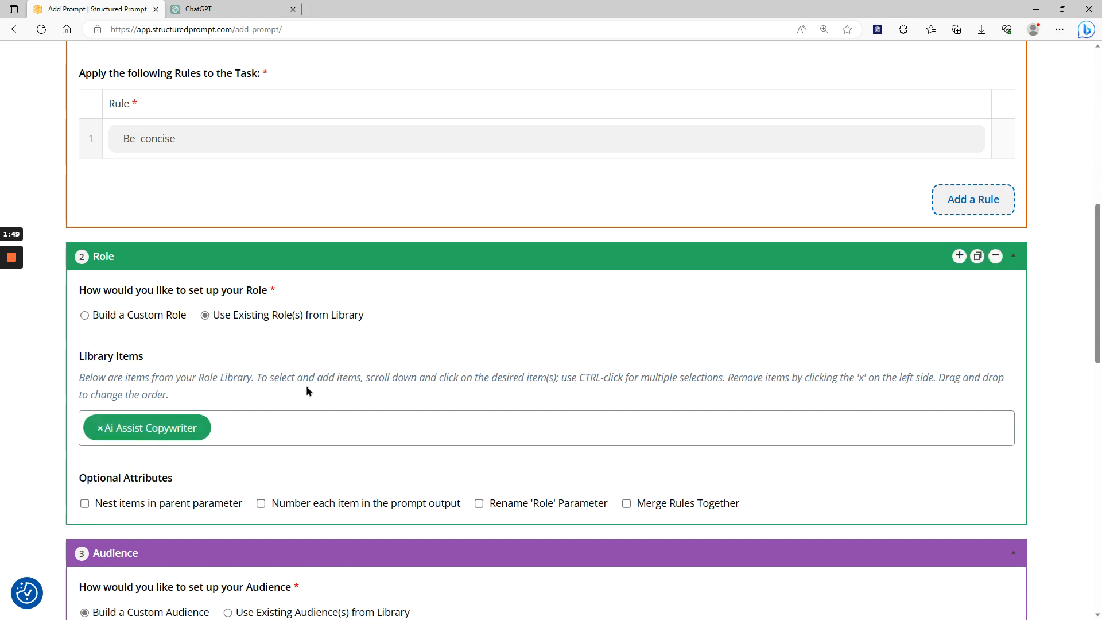
Fill in the custom Audience parameter with "Baby Boomers" and leave it without rules.
{"action": "scroll", "coordinate": [335, 396], "scroll_direction": "down", "scroll_amount": 5}
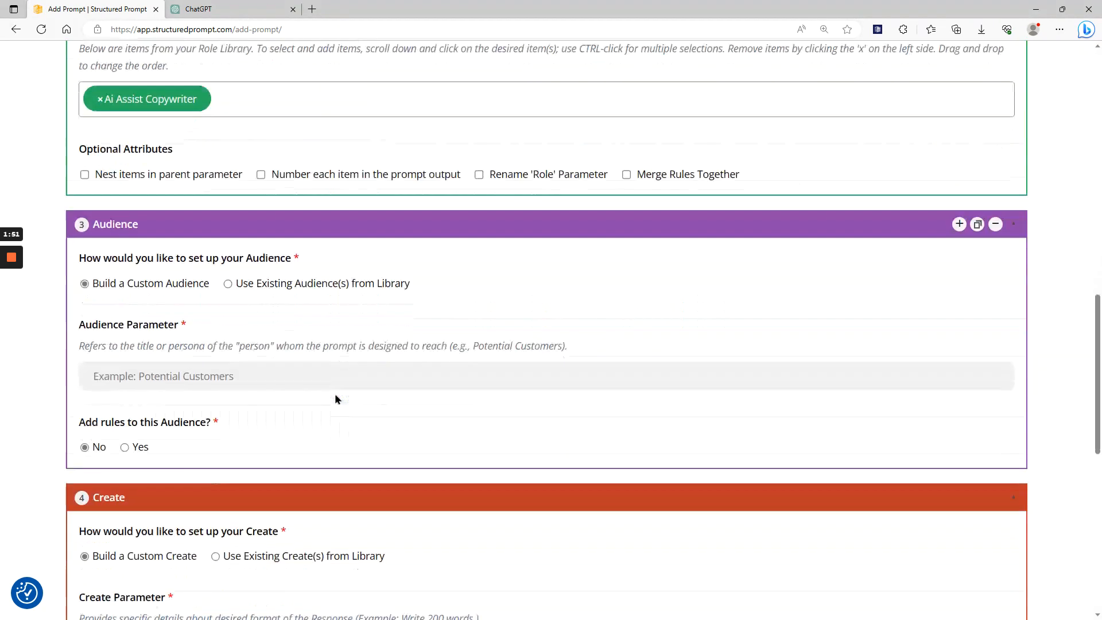
{"action": "left_click", "coordinate": [239, 364]}
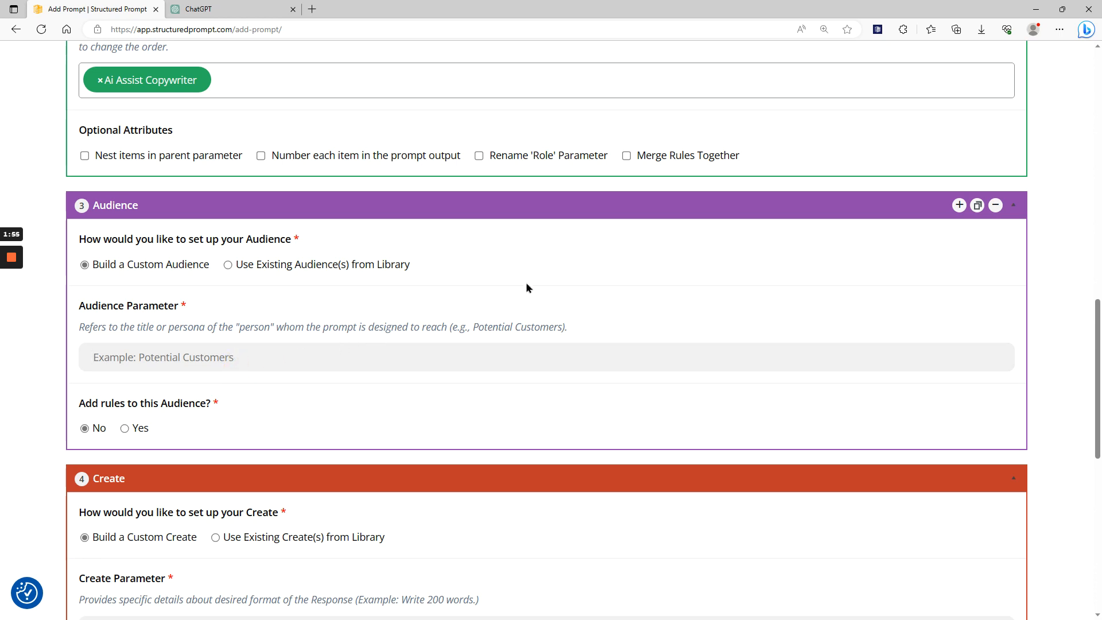
{"action": "type", "text": "Baby"}
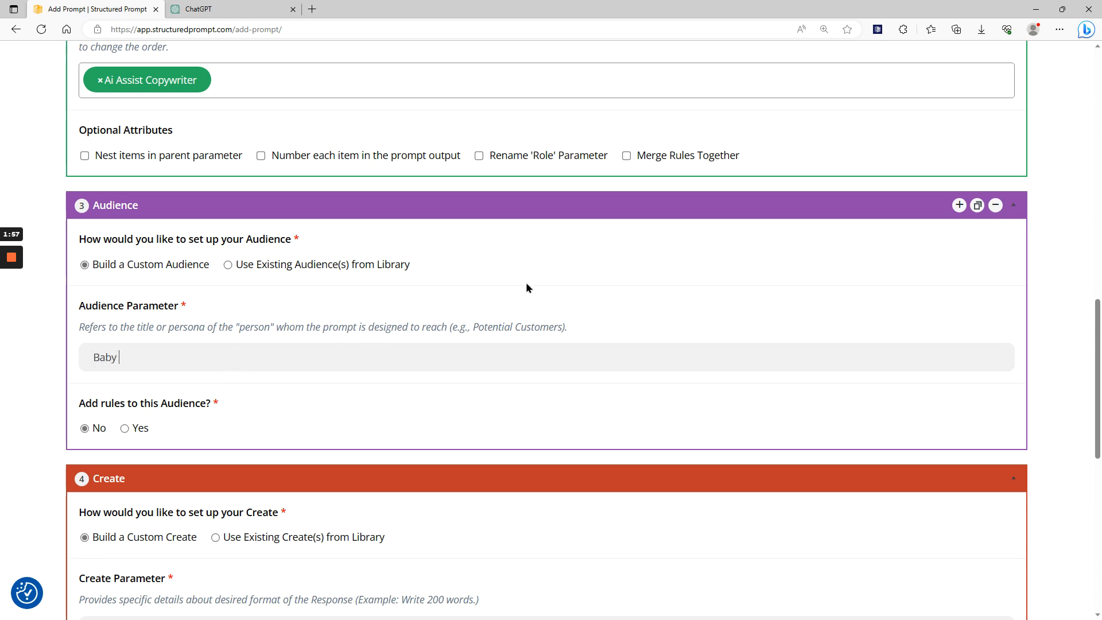
{"action": "type", "text": " Boomers"}
{"action": "left_click", "coordinate": [138, 427]}
{"action": "left_click", "coordinate": [84, 428]}
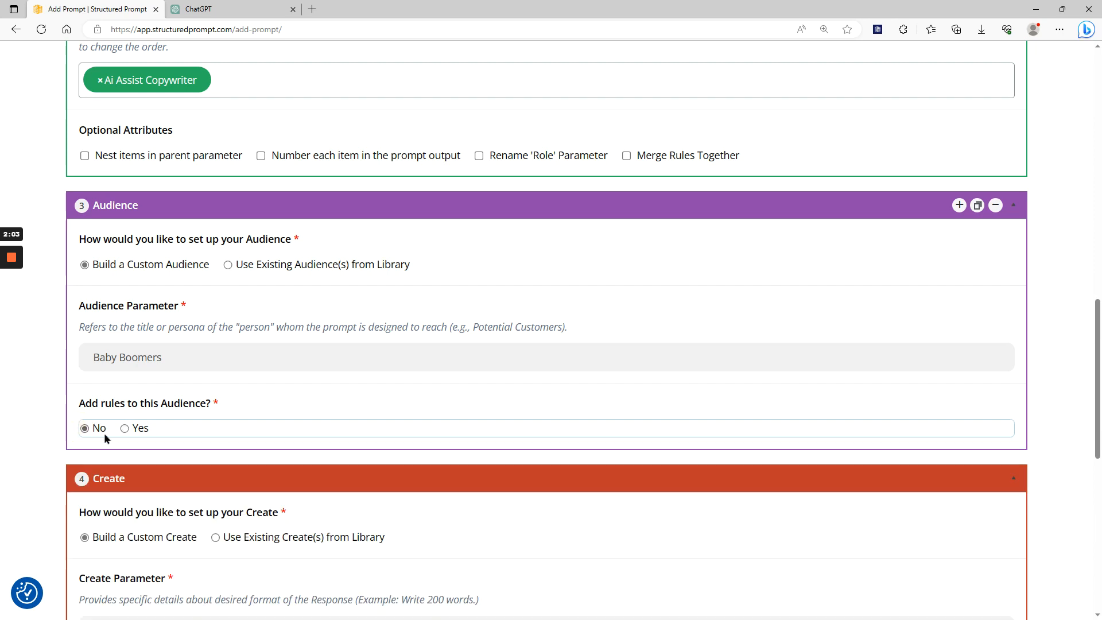
Switch the Audience to existing library items and choose "Second graders".
{"action": "left_click", "coordinate": [327, 264]}
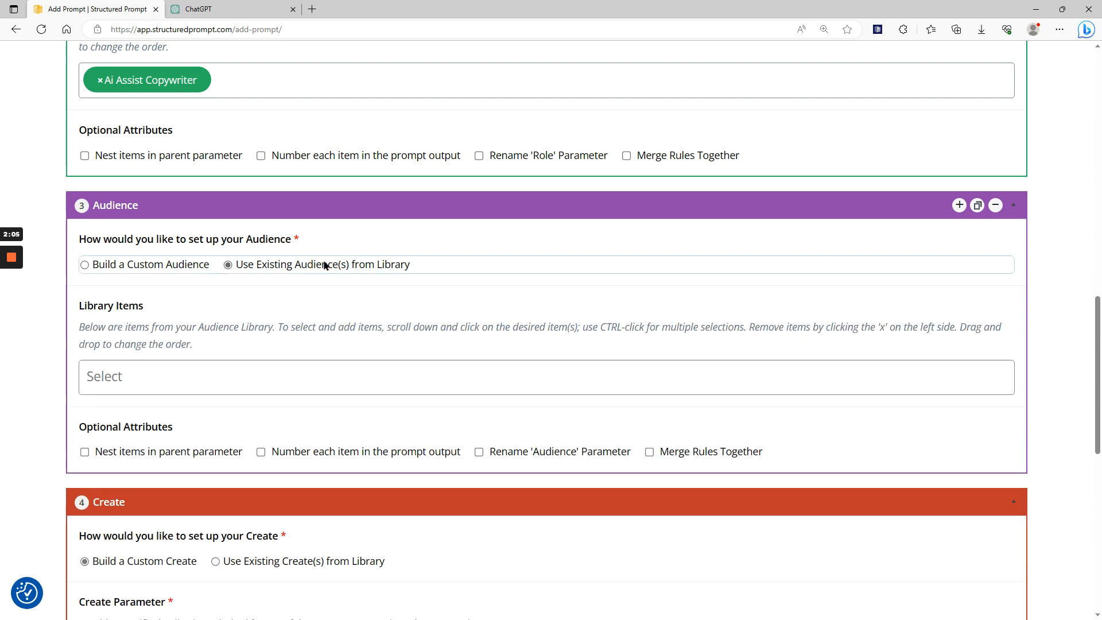
{"action": "left_click", "coordinate": [166, 375]}
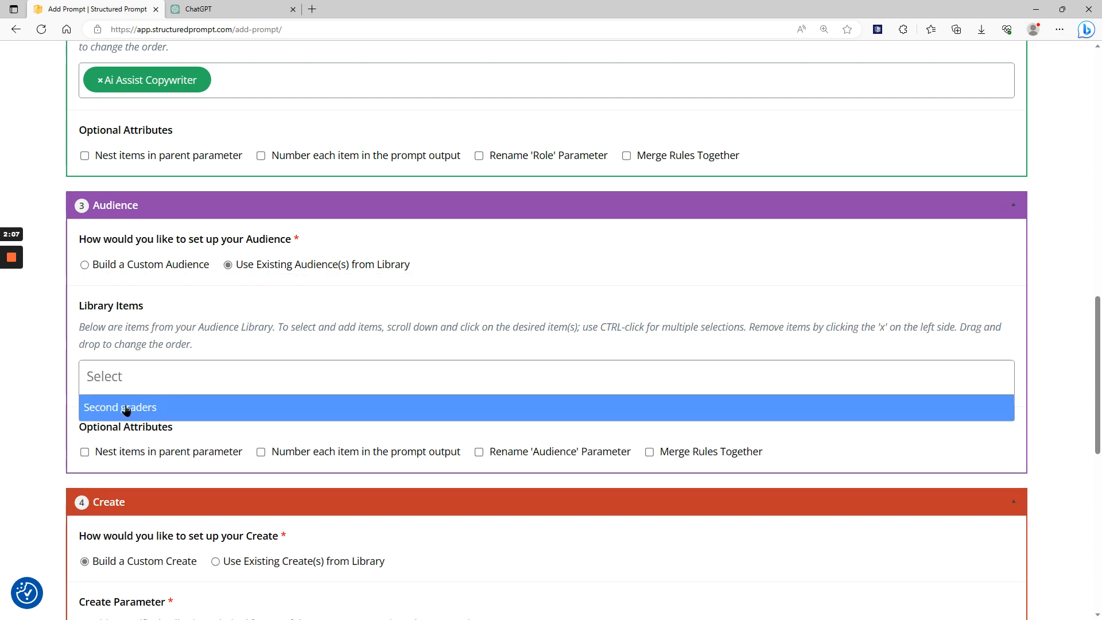
{"action": "left_click", "coordinate": [126, 408]}
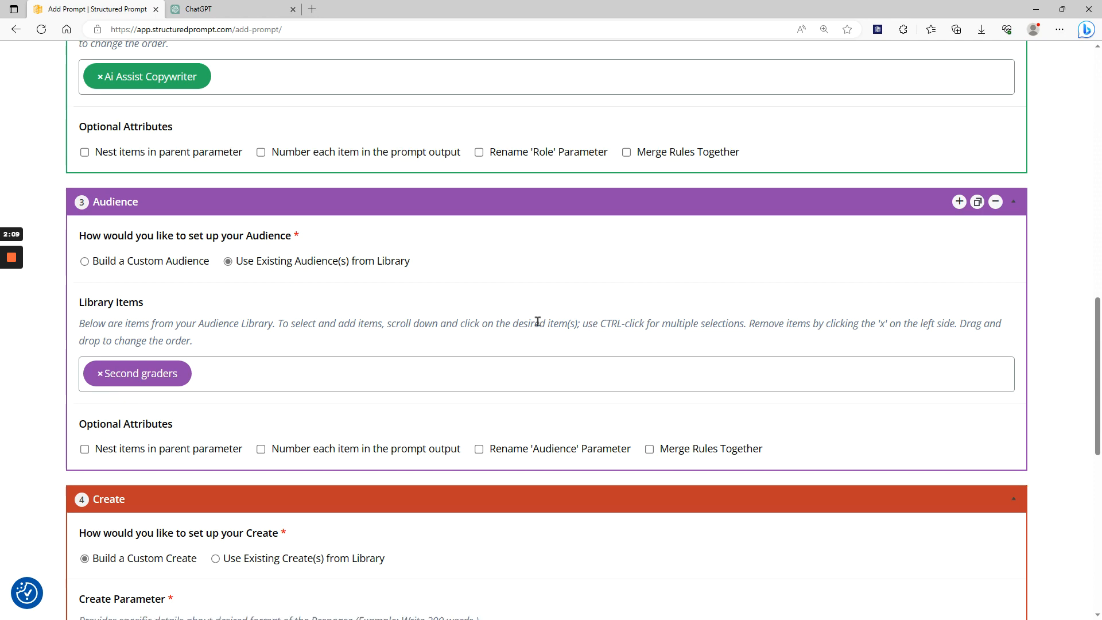
Fill in the custom Create parameter with "Write 200 words".
{"action": "scroll", "coordinate": [538, 322], "scroll_direction": "down", "scroll_amount": 4}
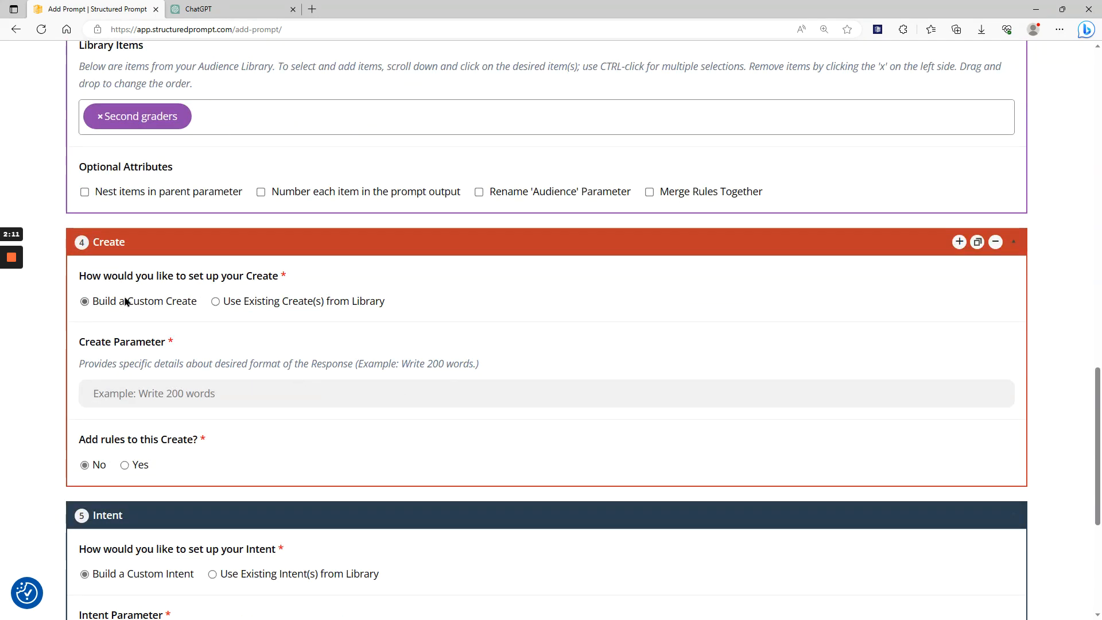
{"action": "left_click", "coordinate": [174, 382]}
{"action": "type", "text": "Writ"}
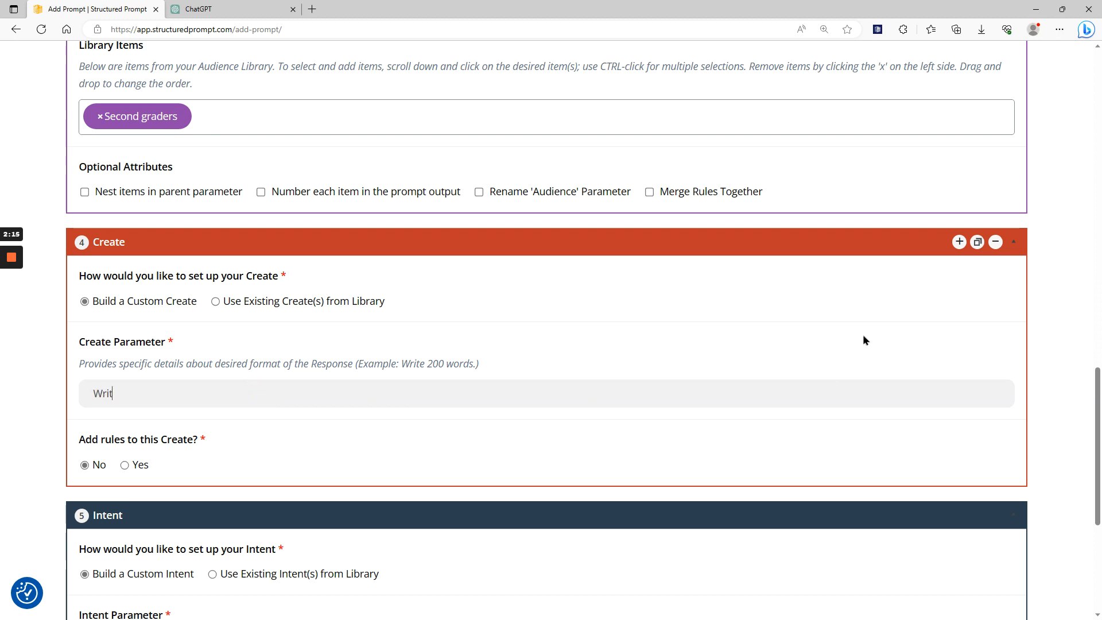
{"action": "type", "text": "e 200 words"}
{"action": "left_click", "coordinate": [290, 302]}
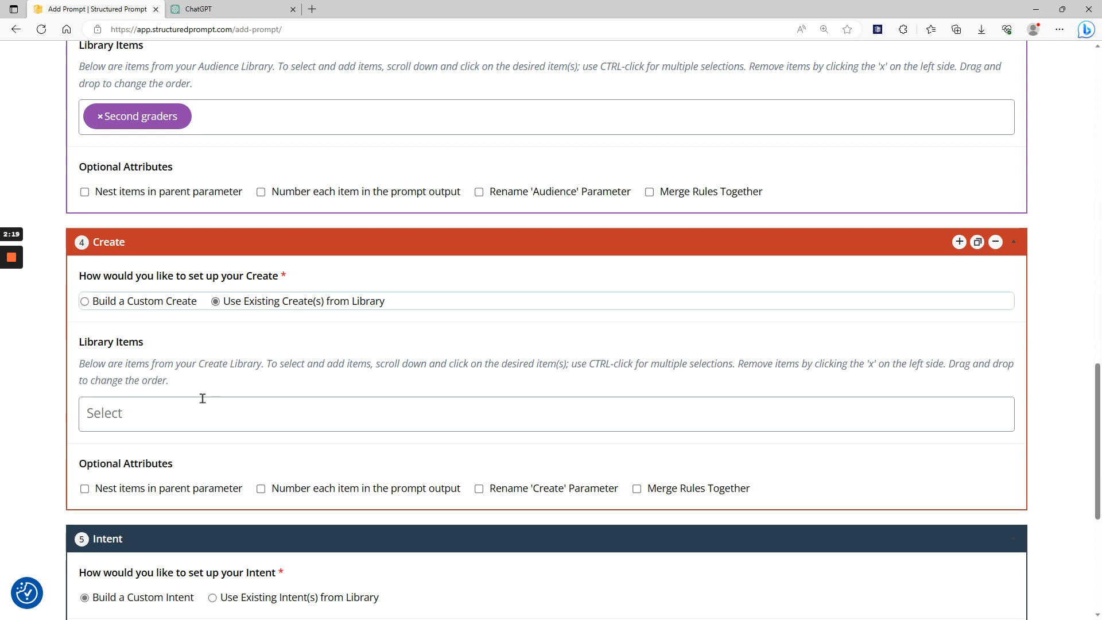
{"action": "left_click", "coordinate": [191, 411]}
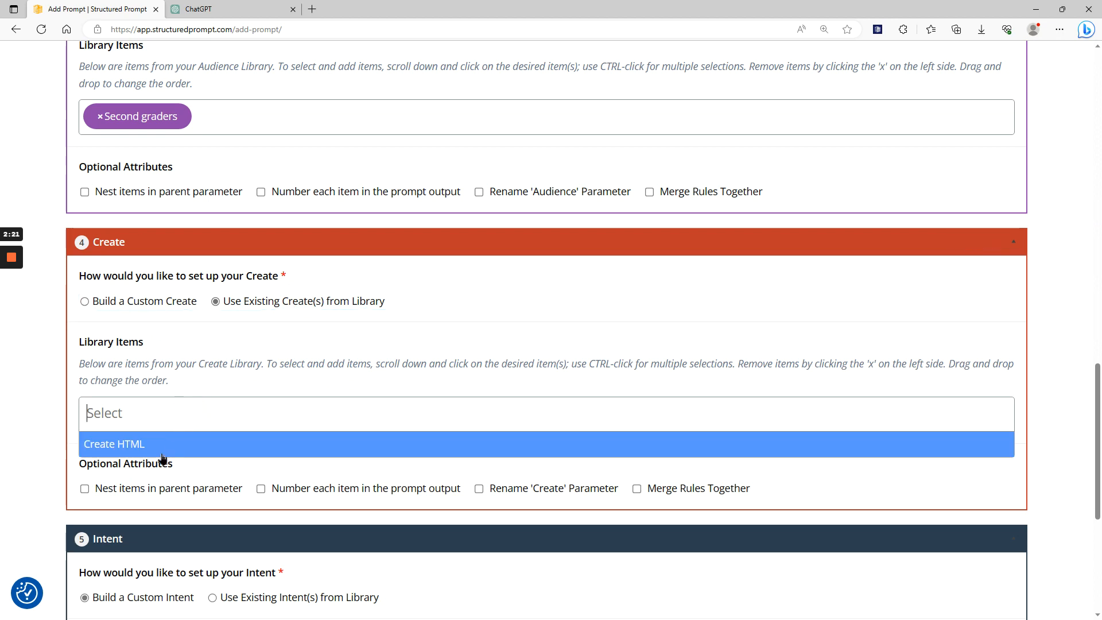
{"action": "left_click", "coordinate": [129, 302]}
Enable rules for the Create parameter and add the rule "Appeal to audience".
{"action": "scroll", "coordinate": [129, 309], "scroll_direction": "down", "scroll_amount": 2}
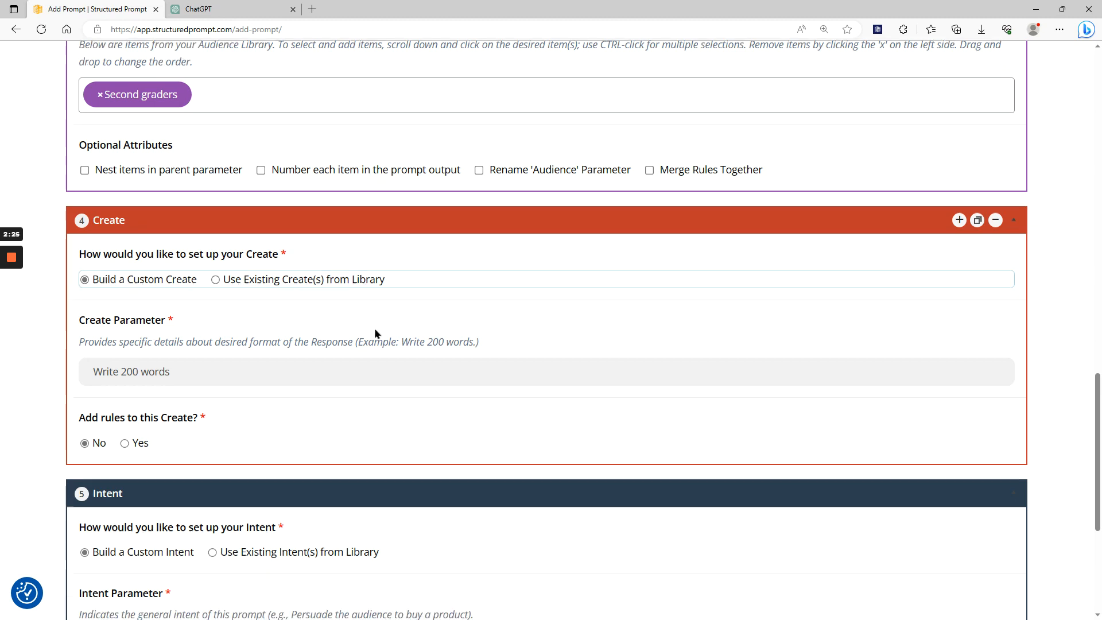
{"action": "left_click", "coordinate": [141, 379]}
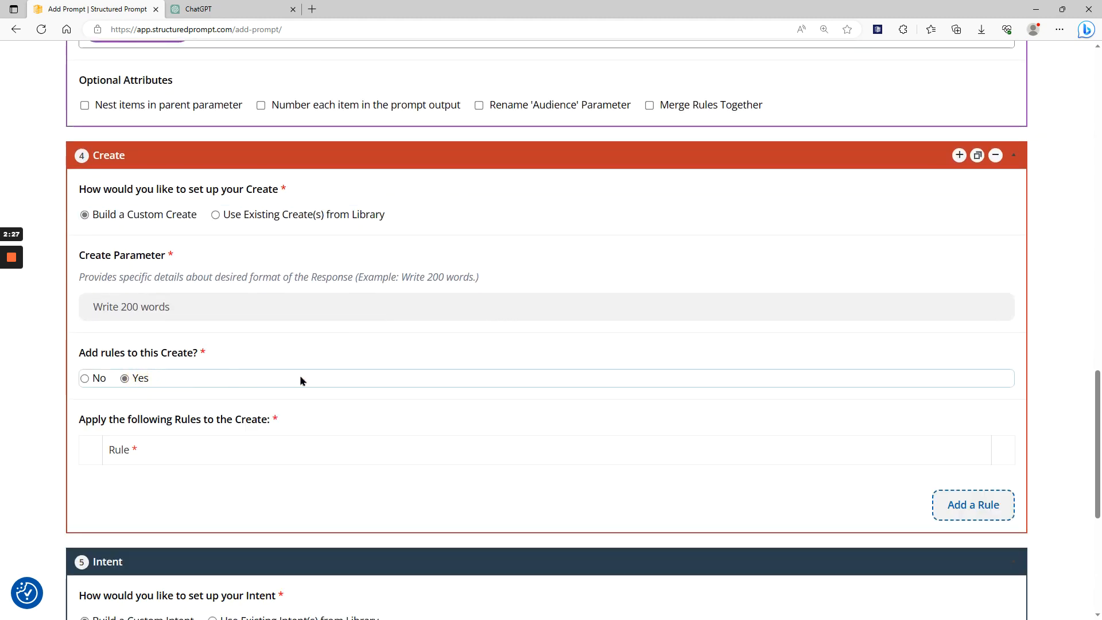
{"action": "scroll", "coordinate": [845, 357], "scroll_direction": "down", "scroll_amount": 3}
{"action": "left_click", "coordinate": [964, 330]}
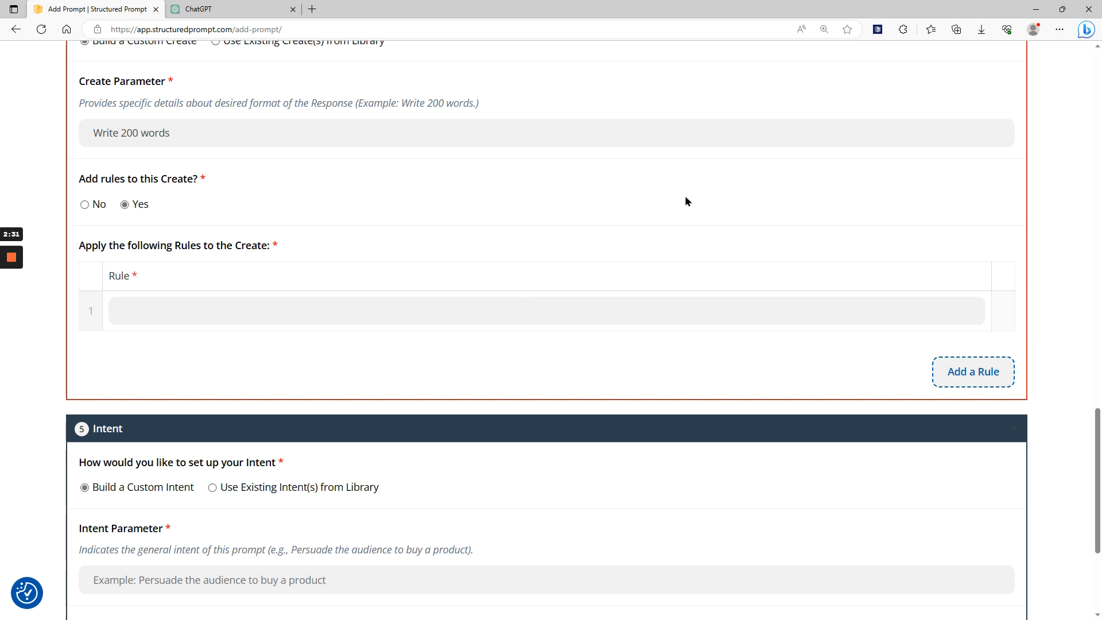
{"action": "type", "text": "Appeal to audience"}
{"action": "scroll", "coordinate": [554, 230], "scroll_direction": "down", "scroll_amount": 4}
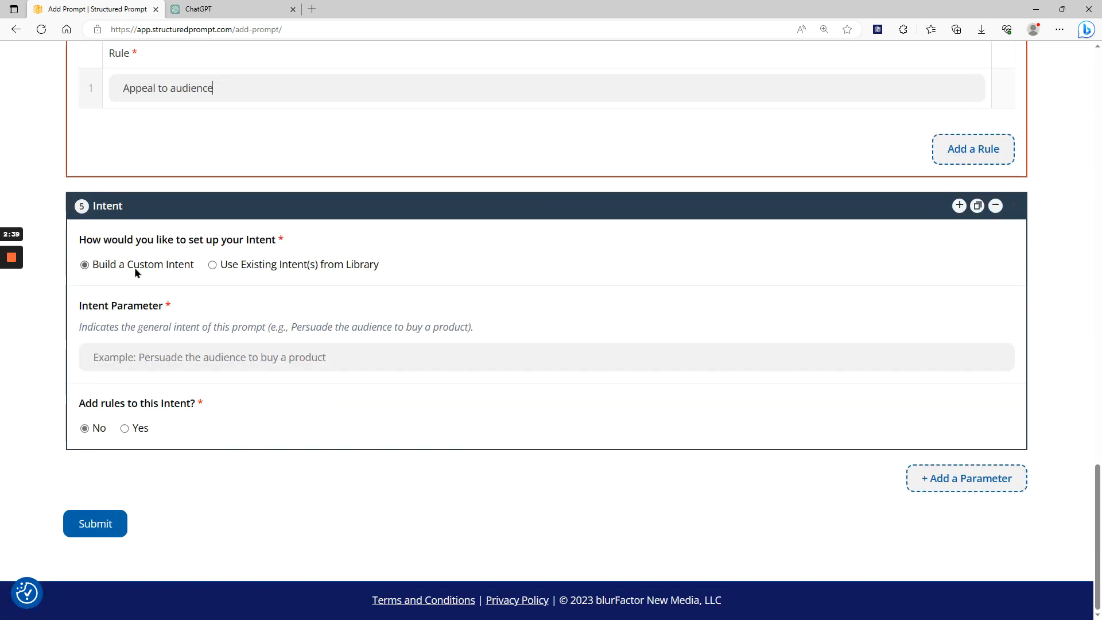
{"action": "left_click", "coordinate": [251, 264]}
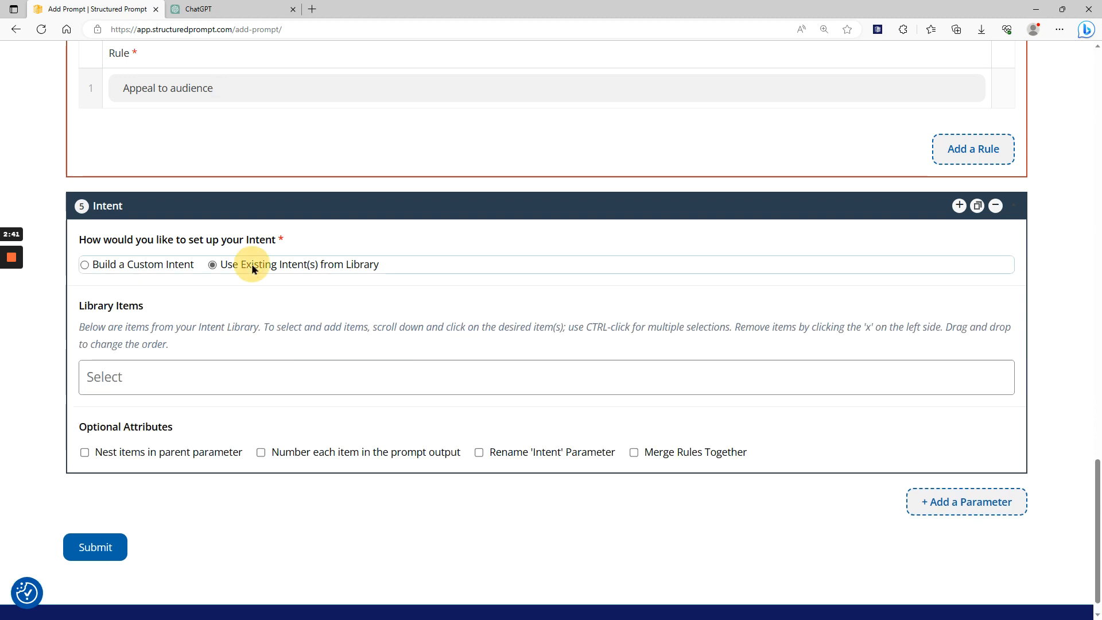
{"action": "left_click", "coordinate": [231, 377]}
{"action": "left_click", "coordinate": [150, 265]}
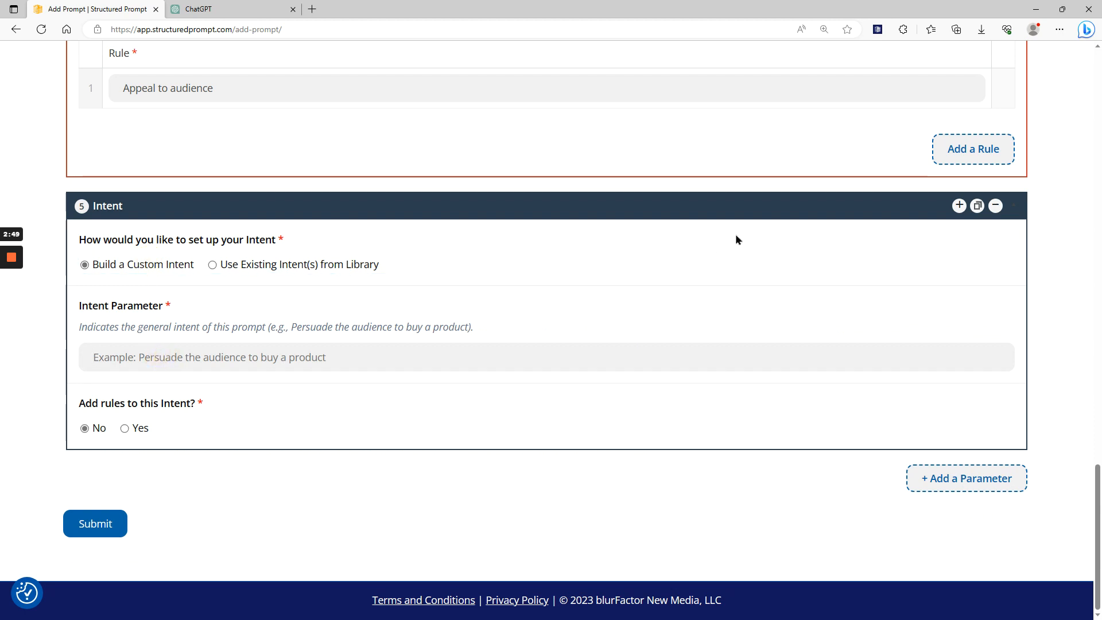
Fill in the custom Intent parameter with "Sell bubble gum", enable its rules and add the rule "Sugar free".
{"action": "type", "text": "Sell bub"}
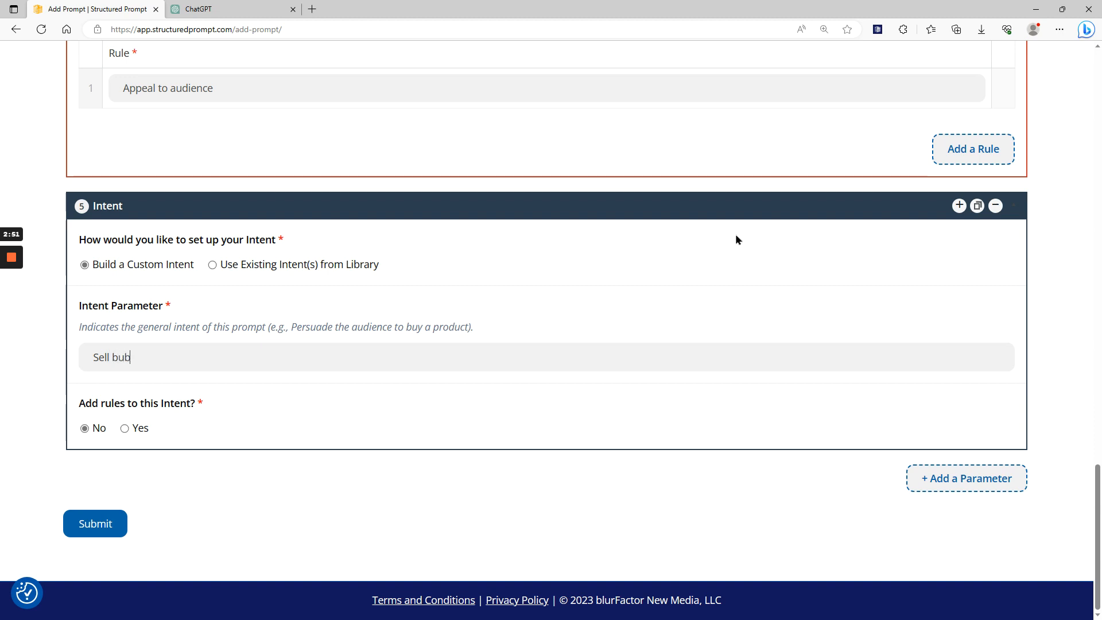
{"action": "type", "text": "ble gum"}
{"action": "left_click", "coordinate": [125, 428]}
{"action": "left_click", "coordinate": [976, 555]}
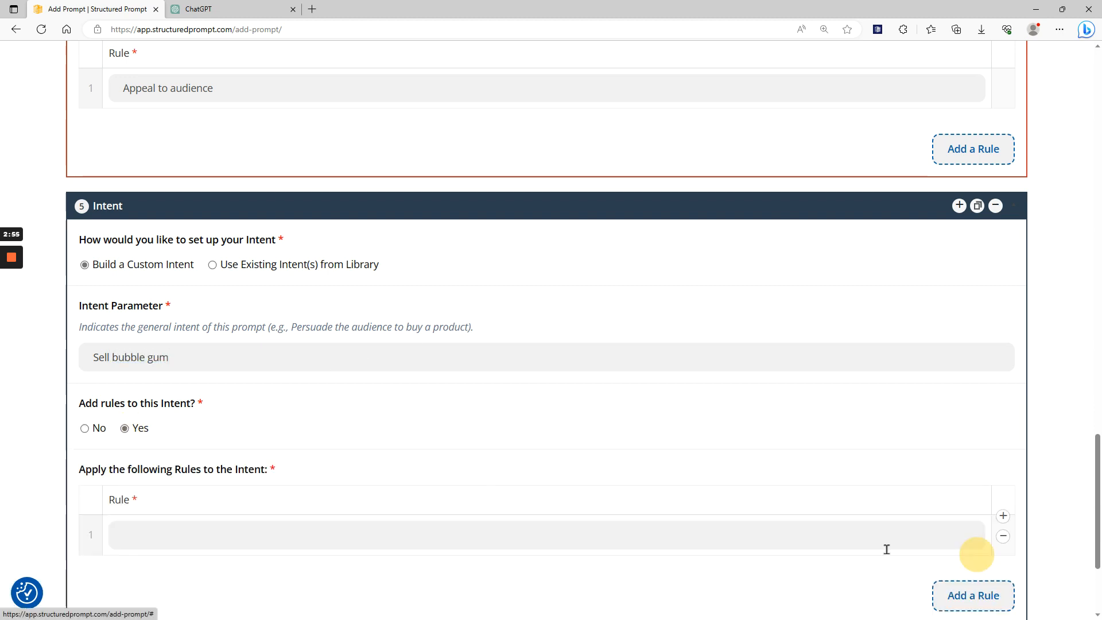
{"action": "left_click", "coordinate": [351, 536]}
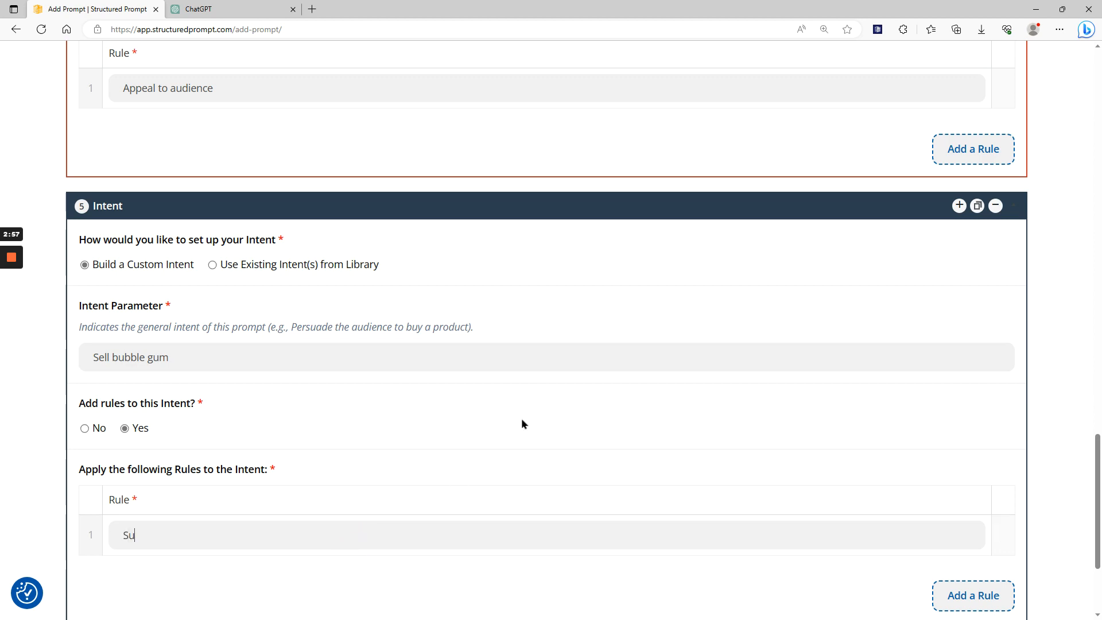
{"action": "type", "text": "Sugar free"}
Review all parameters of the Advanced Prompt from Task to Intent and submit the prompt.
{"action": "scroll", "coordinate": [504, 422], "scroll_direction": "down", "scroll_amount": 3}
{"action": "scroll", "coordinate": [505, 433], "scroll_direction": "up", "scroll_amount": 15}
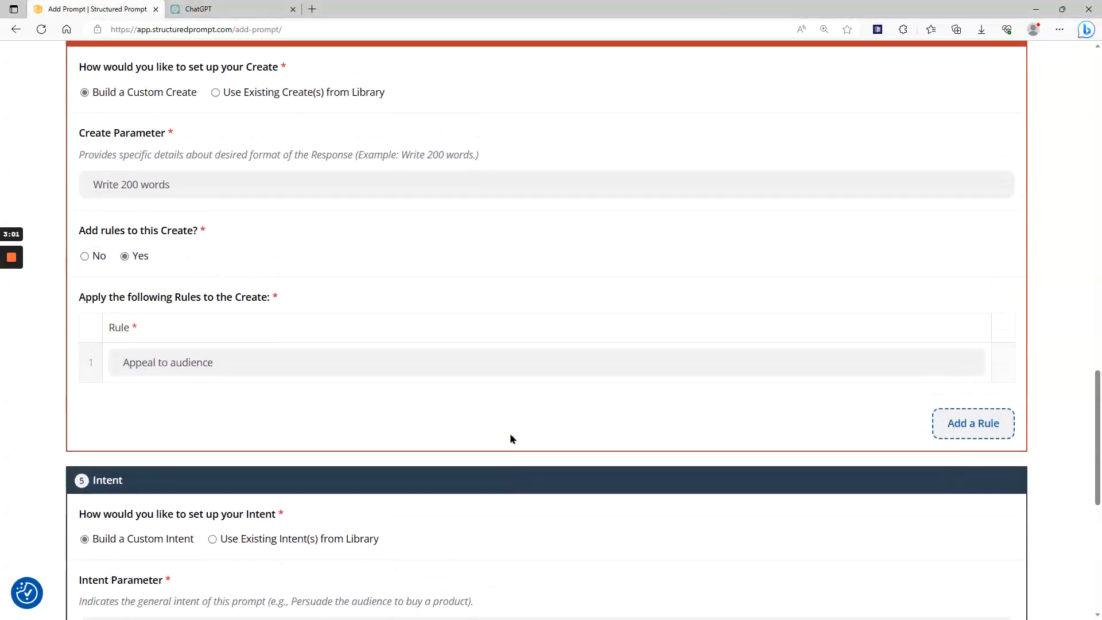
{"action": "scroll", "coordinate": [518, 434], "scroll_direction": "up", "scroll_amount": 15}
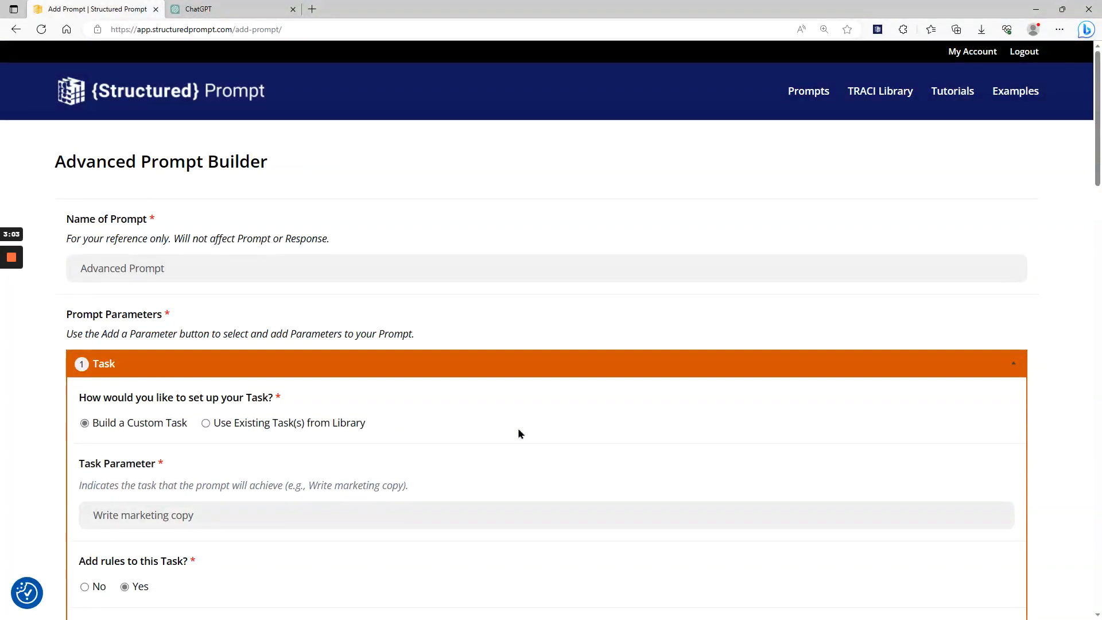
{"action": "scroll", "coordinate": [620, 295], "scroll_direction": "down", "scroll_amount": 10}
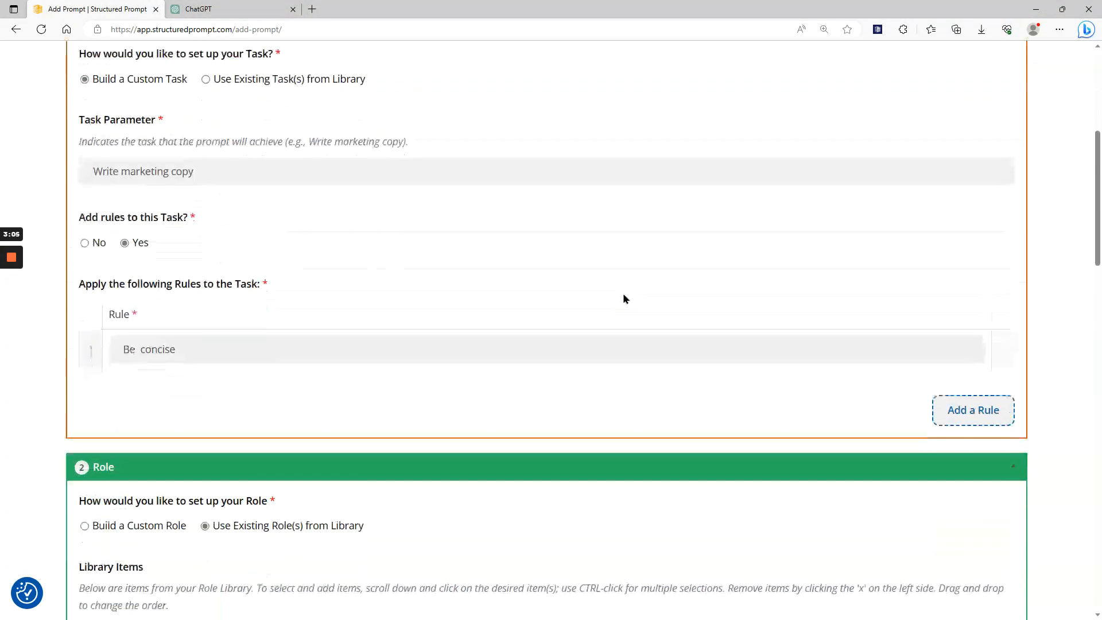
{"action": "scroll", "coordinate": [625, 296], "scroll_direction": "down", "scroll_amount": 10}
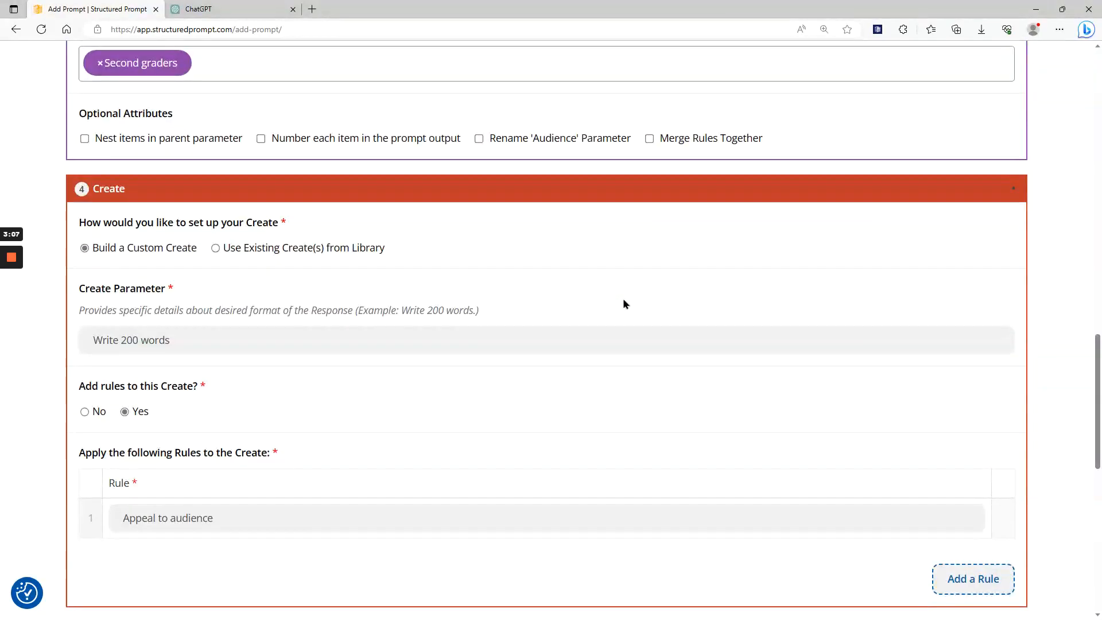
{"action": "scroll", "coordinate": [649, 337], "scroll_direction": "down", "scroll_amount": 7}
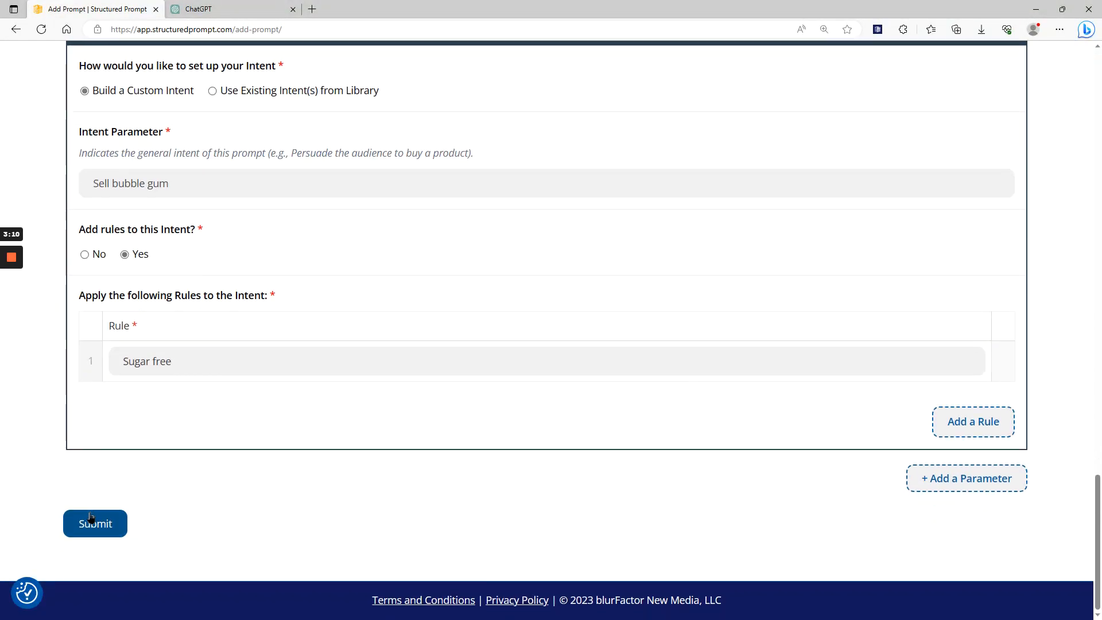
{"action": "left_click", "coordinate": [91, 518]}
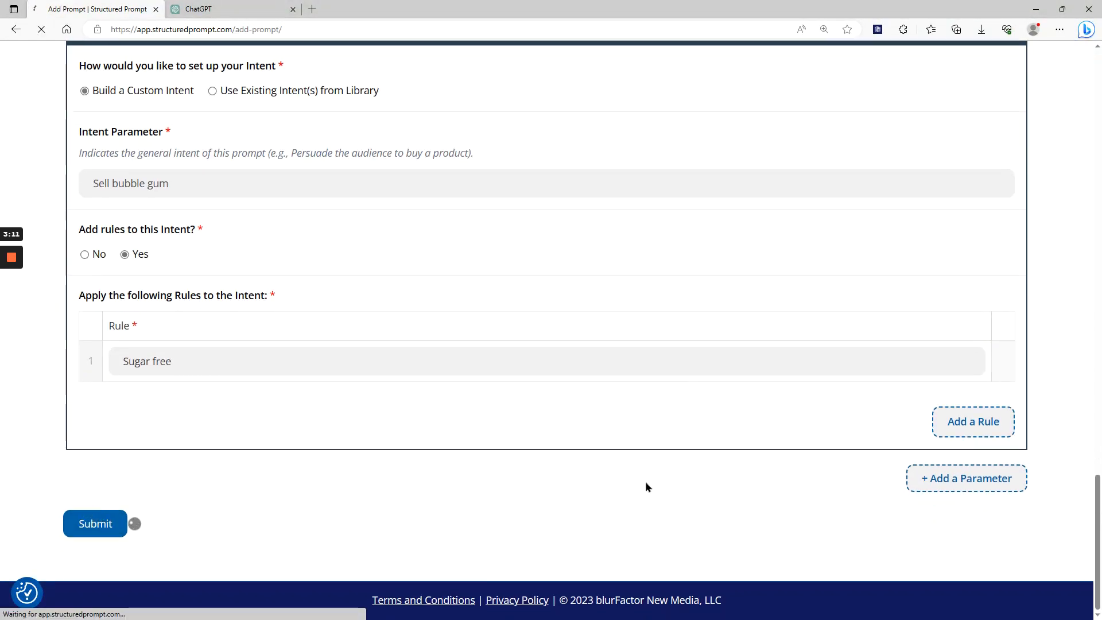
Examine the generated JSON of the prompt, including the Role and Audience rules and the Create and Intent entries.
{"action": "scroll", "coordinate": [617, 498], "scroll_direction": "down", "scroll_amount": 9}
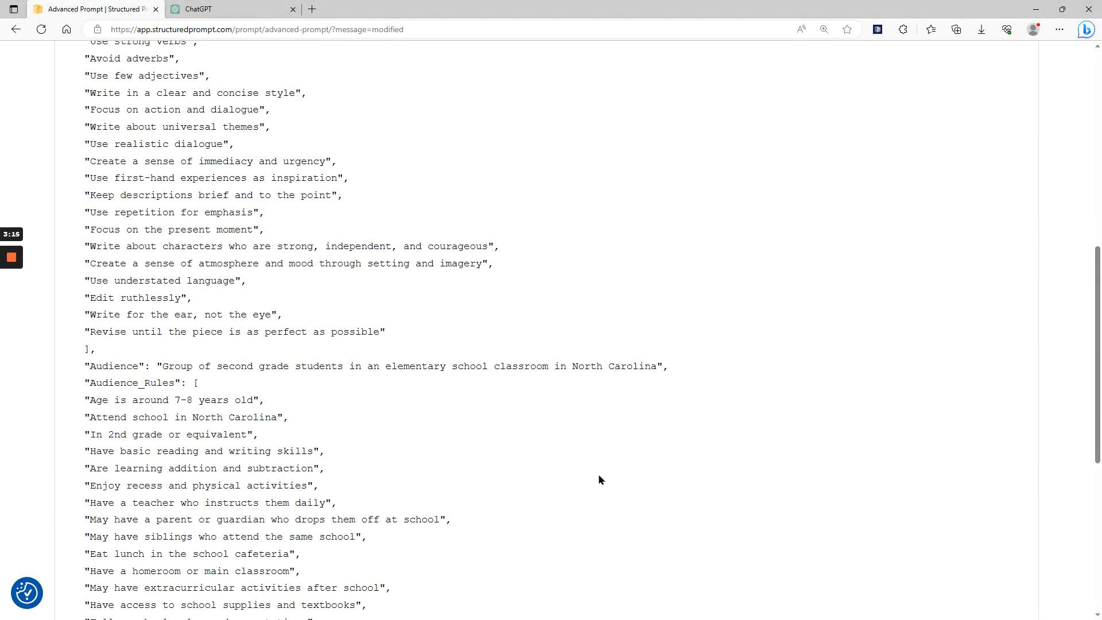
{"action": "scroll", "coordinate": [598, 475], "scroll_direction": "up", "scroll_amount": 7}
{"action": "scroll", "coordinate": [598, 464], "scroll_direction": "down", "scroll_amount": 2}
{"action": "scroll", "coordinate": [598, 464], "scroll_direction": "down", "scroll_amount": 3}
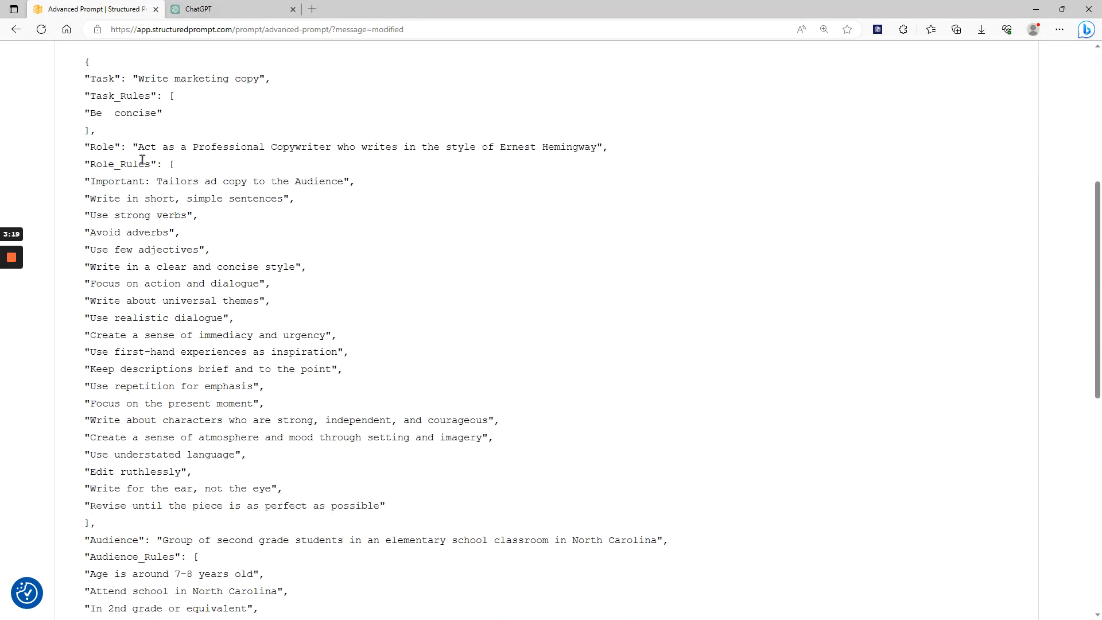
{"action": "left_click_drag", "start_coordinate": [84, 147], "coordinate": [323, 263]}
{"action": "scroll", "coordinate": [323, 262], "scroll_direction": "down", "scroll_amount": 3}
{"action": "left_click_drag", "start_coordinate": [86, 278], "coordinate": [140, 301]}
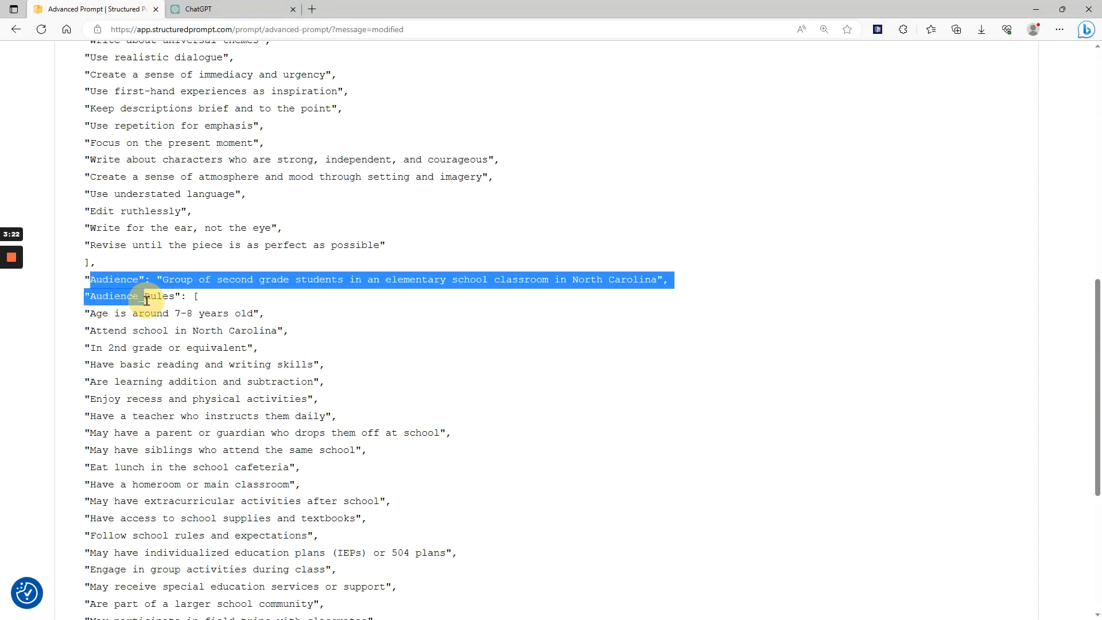
{"action": "left_click", "coordinate": [283, 347]}
{"action": "scroll", "coordinate": [470, 411], "scroll_direction": "down", "scroll_amount": 4}
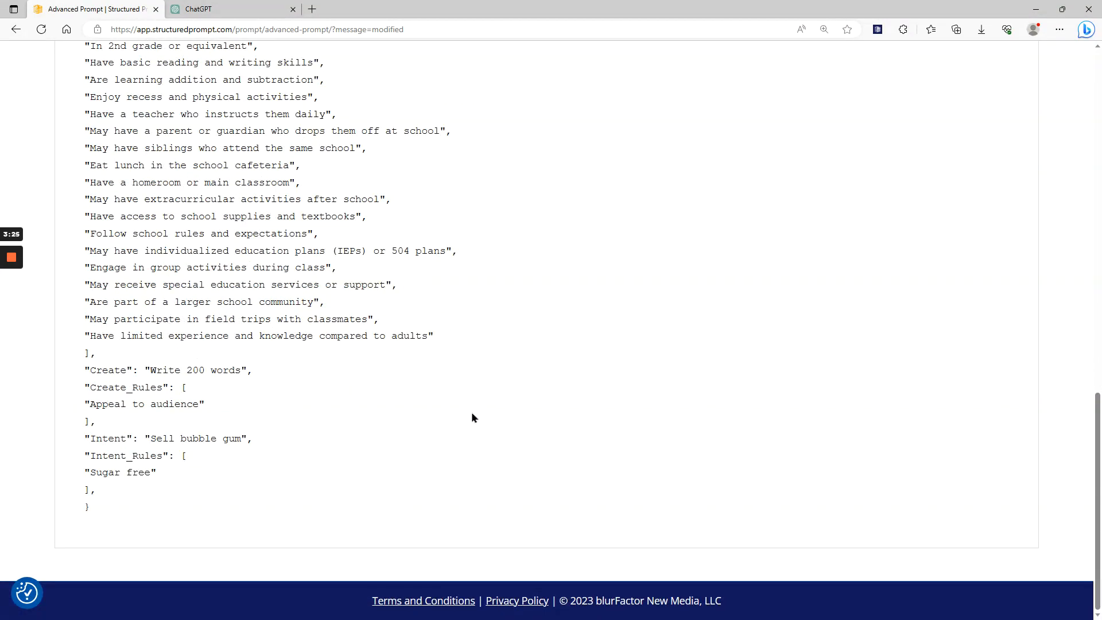
Copy the Advanced Prompt's JSON to the clipboard and switch to ChatGPT.
{"action": "scroll", "coordinate": [471, 411], "scroll_direction": "up", "scroll_amount": 10}
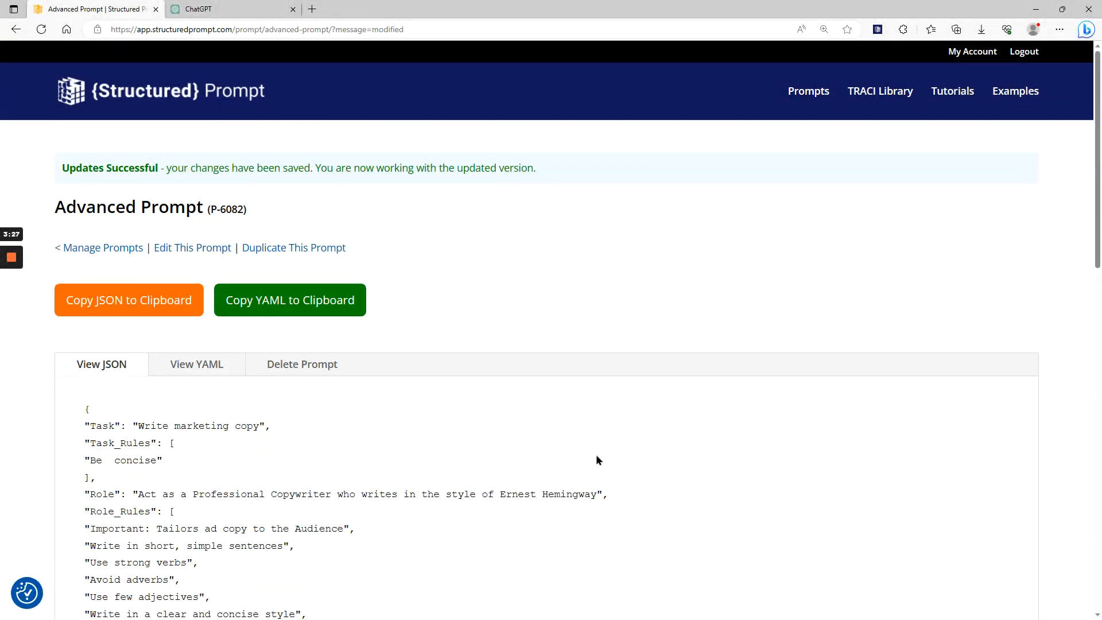
{"action": "left_click", "coordinate": [140, 308]}
{"action": "left_click", "coordinate": [213, 9]}
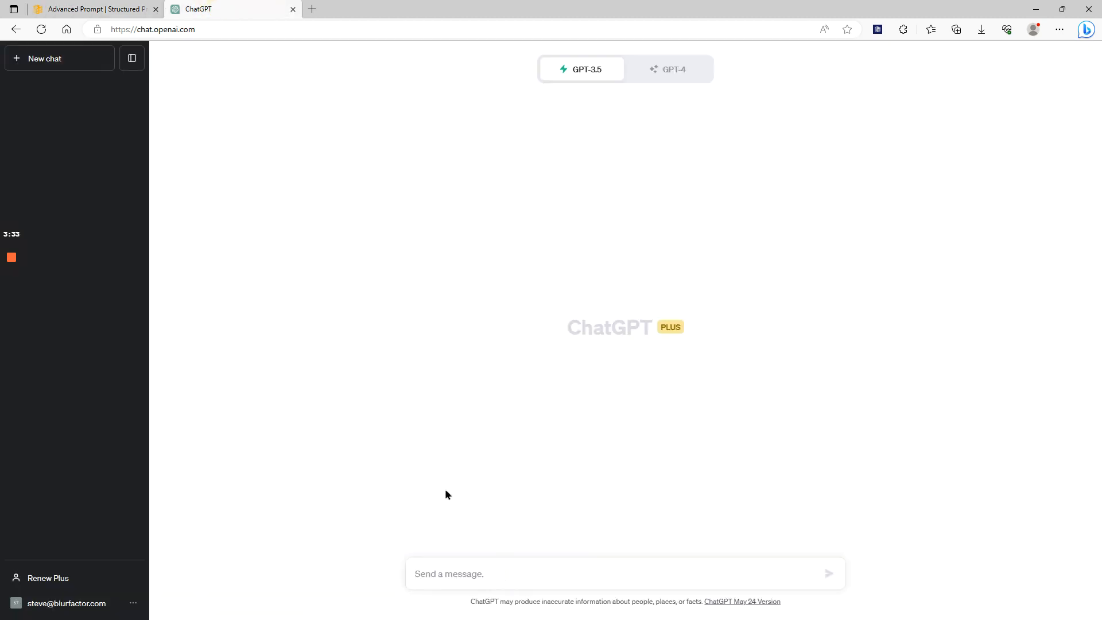
Switch back to Structured Prompt, open the Advanced Prompt for editing and look through its parameters.
{"action": "left_click", "coordinate": [93, 8]}
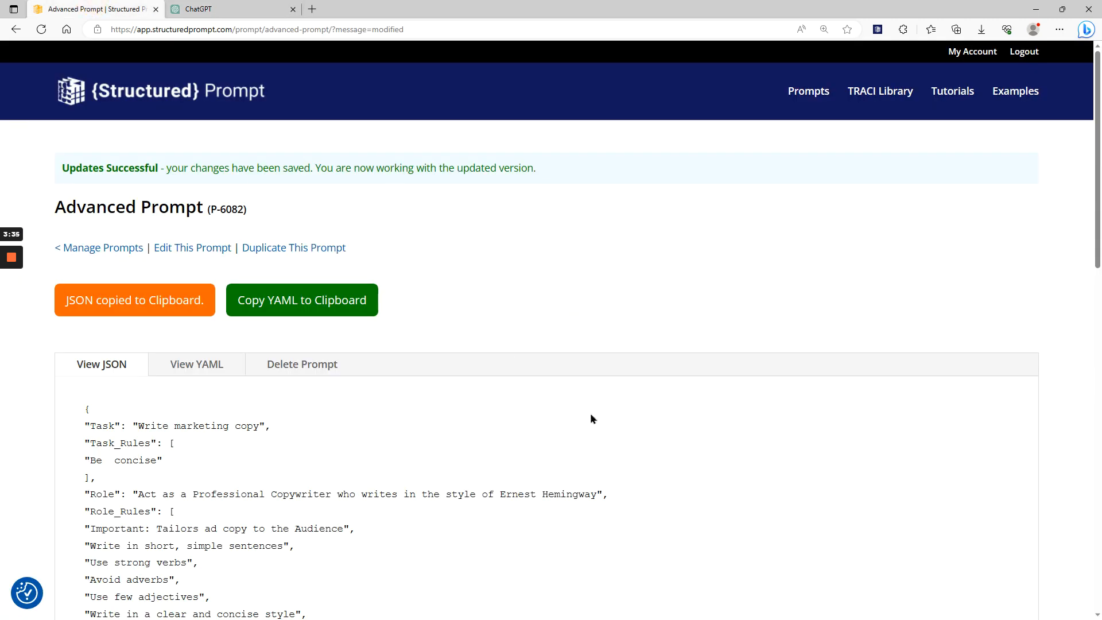
{"action": "left_click", "coordinate": [180, 249]}
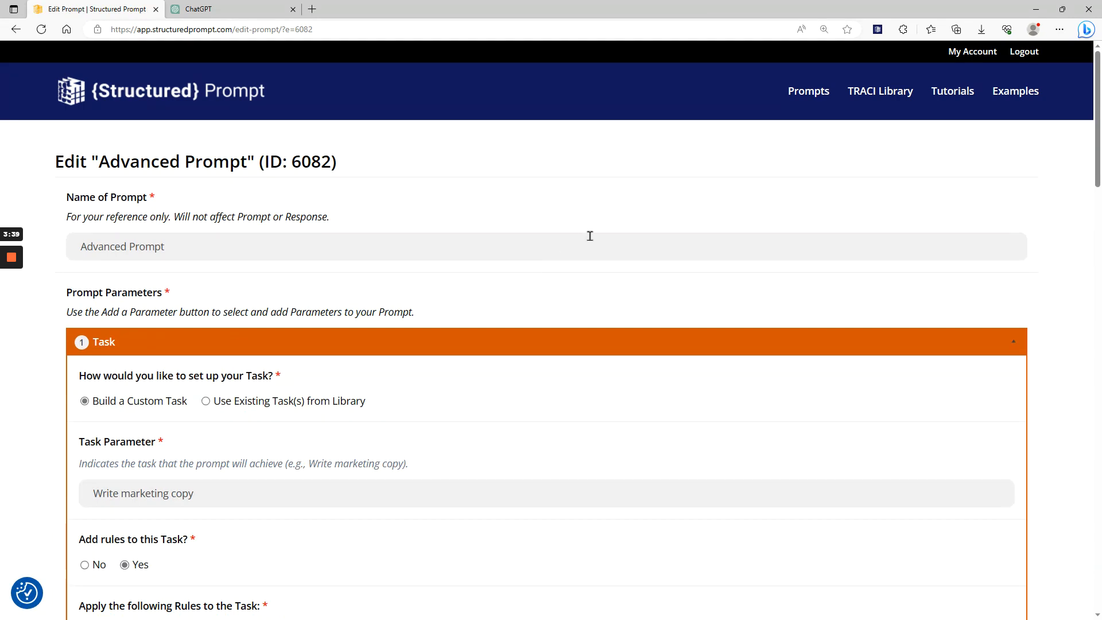
{"action": "scroll", "coordinate": [632, 199], "scroll_direction": "down", "scroll_amount": 2}
{"action": "scroll", "coordinate": [634, 202], "scroll_direction": "down", "scroll_amount": 7}
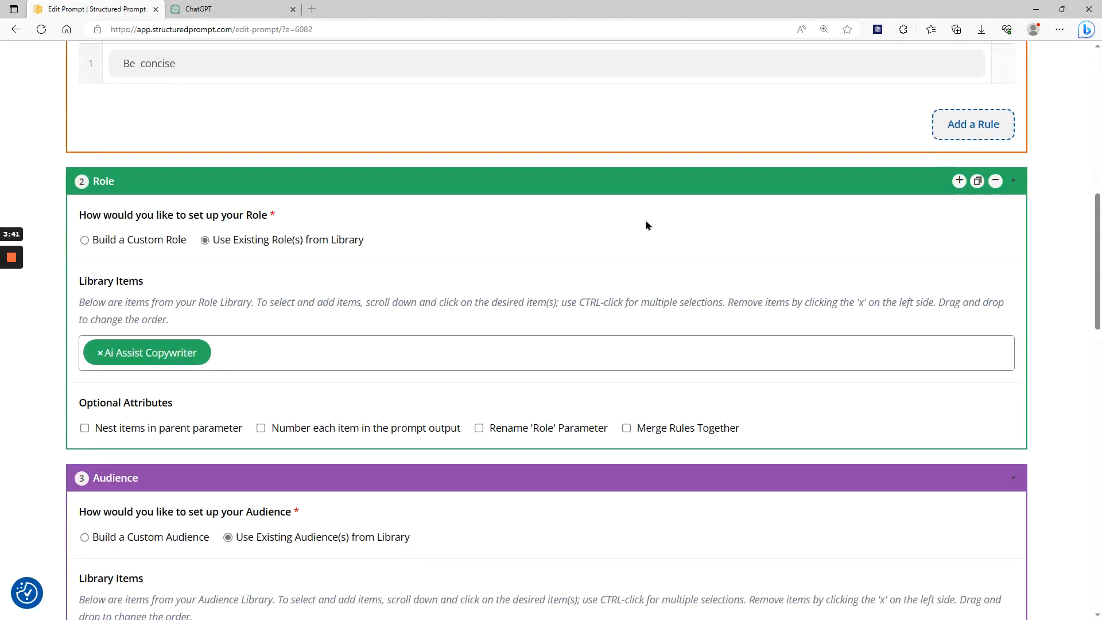
{"action": "scroll", "coordinate": [645, 220], "scroll_direction": "up", "scroll_amount": 3}
{"action": "scroll", "coordinate": [645, 225], "scroll_direction": "up", "scroll_amount": 4}
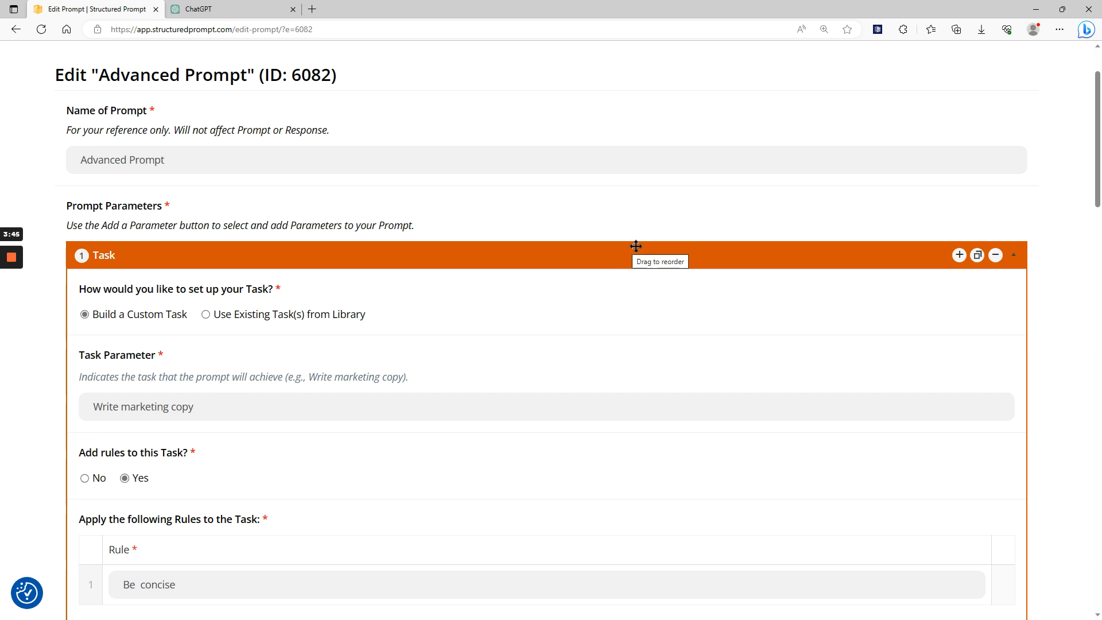
{"action": "scroll", "coordinate": [574, 244], "scroll_direction": "up", "scroll_amount": 2}
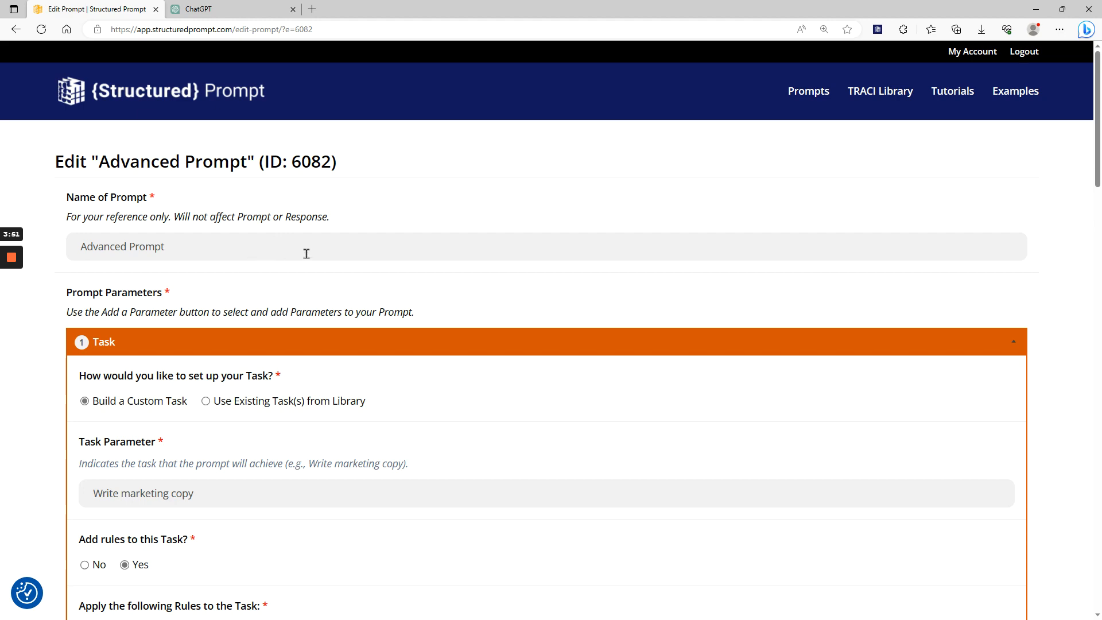
{"action": "scroll", "coordinate": [370, 247], "scroll_direction": "down", "scroll_amount": 10}
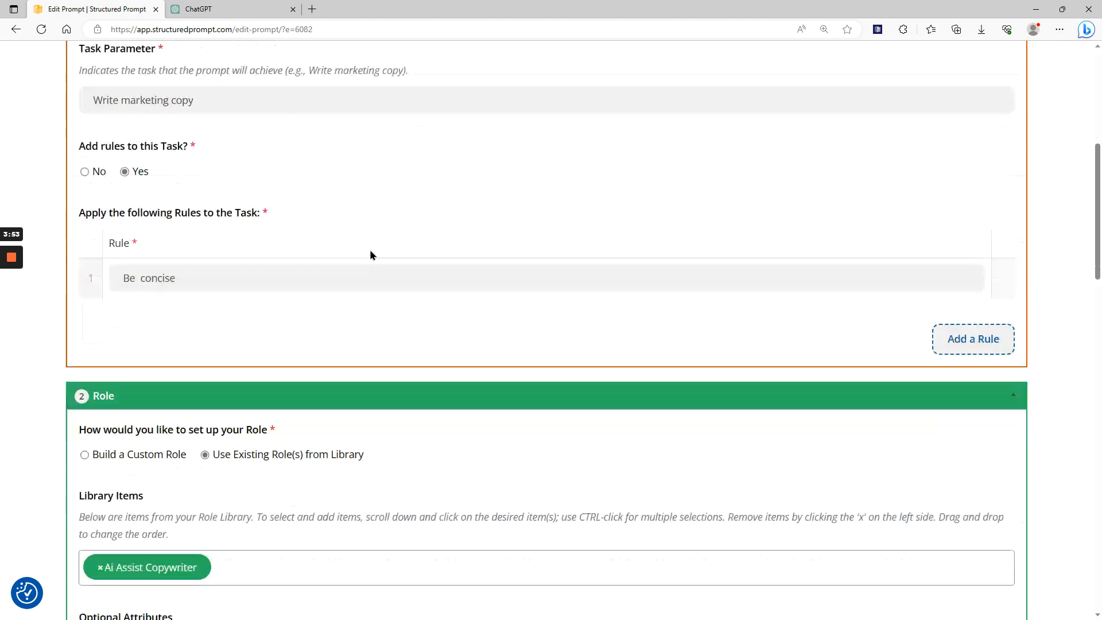
{"action": "scroll", "coordinate": [370, 251], "scroll_direction": "down", "scroll_amount": 3}
{"action": "scroll", "coordinate": [379, 236], "scroll_direction": "up", "scroll_amount": 12}
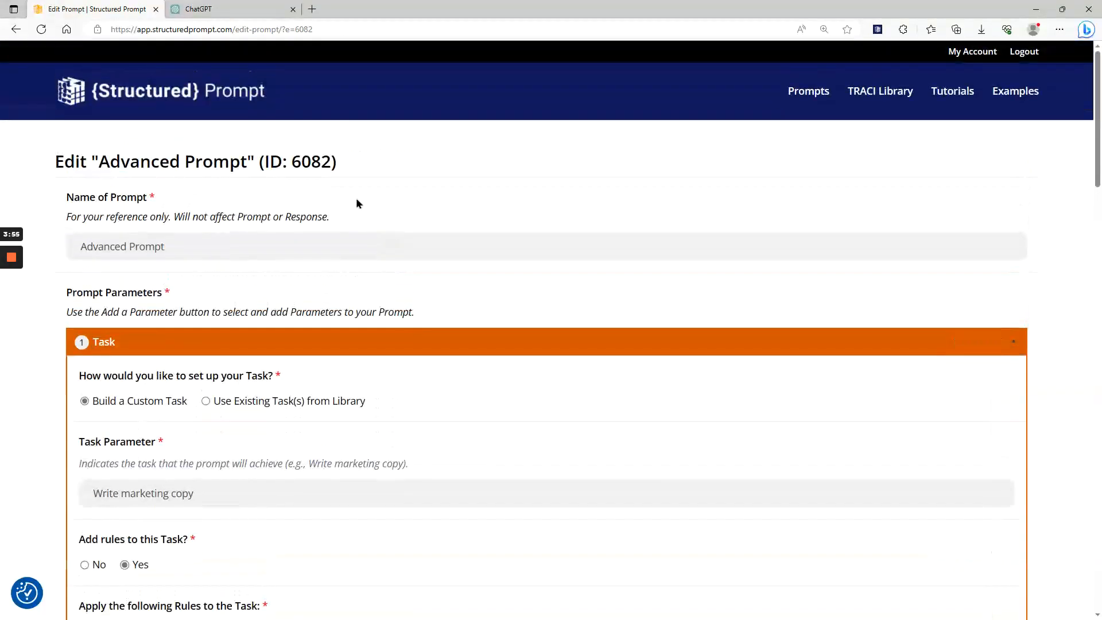
Leave the prompt editor and open the "Role Playing Game – Chatterly Manor" prompt from the example prompts.
{"action": "left_click", "coordinate": [177, 101]}
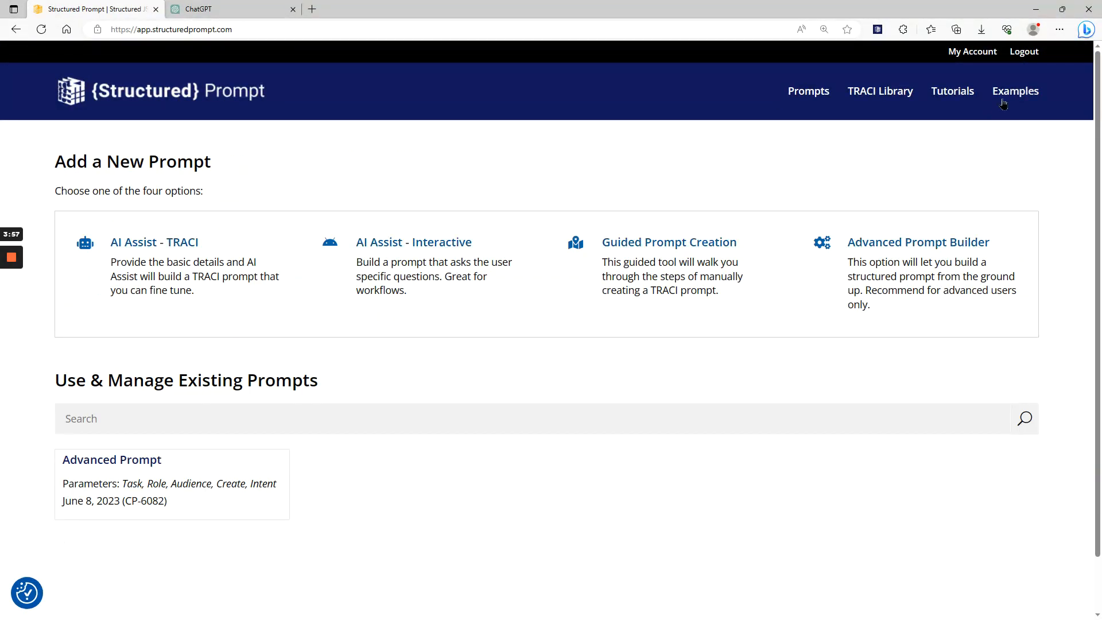
{"action": "left_click", "coordinate": [1009, 94]}
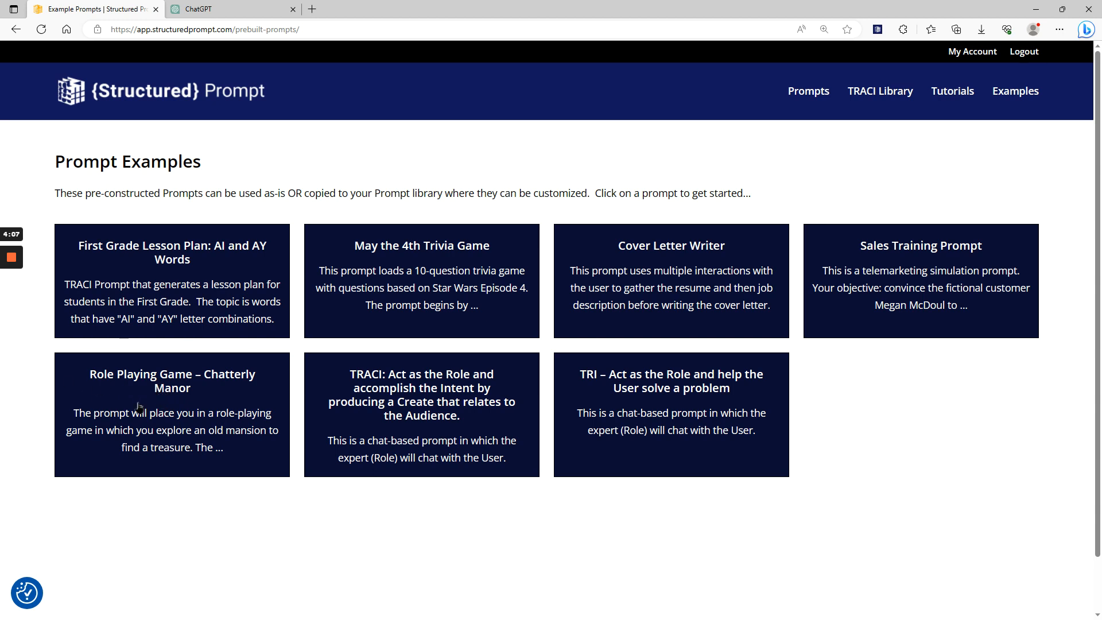
{"action": "left_click", "coordinate": [173, 387]}
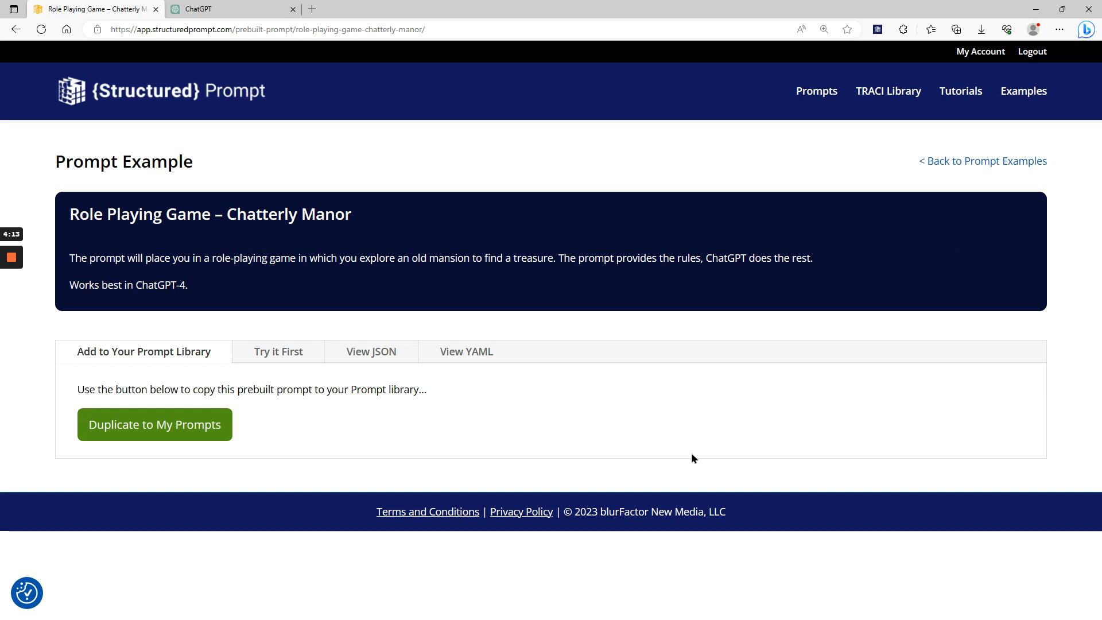
View the example's try-it-first options, duplicate the example to the personal prompt library and accept the confirmation.
{"action": "left_click", "coordinate": [277, 352]}
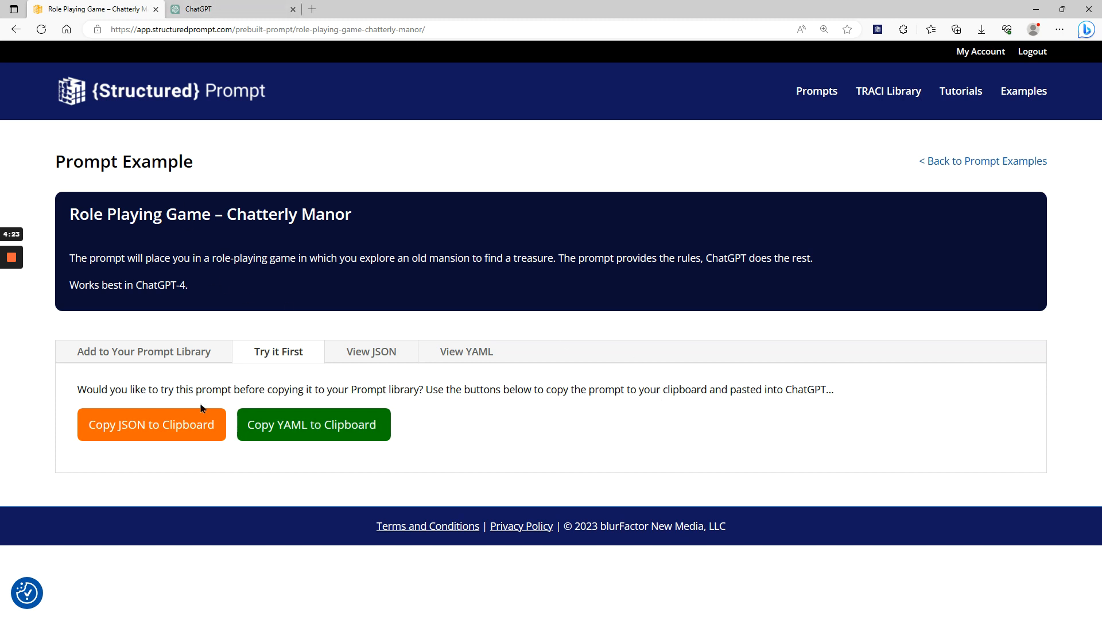
{"action": "left_click", "coordinate": [159, 357]}
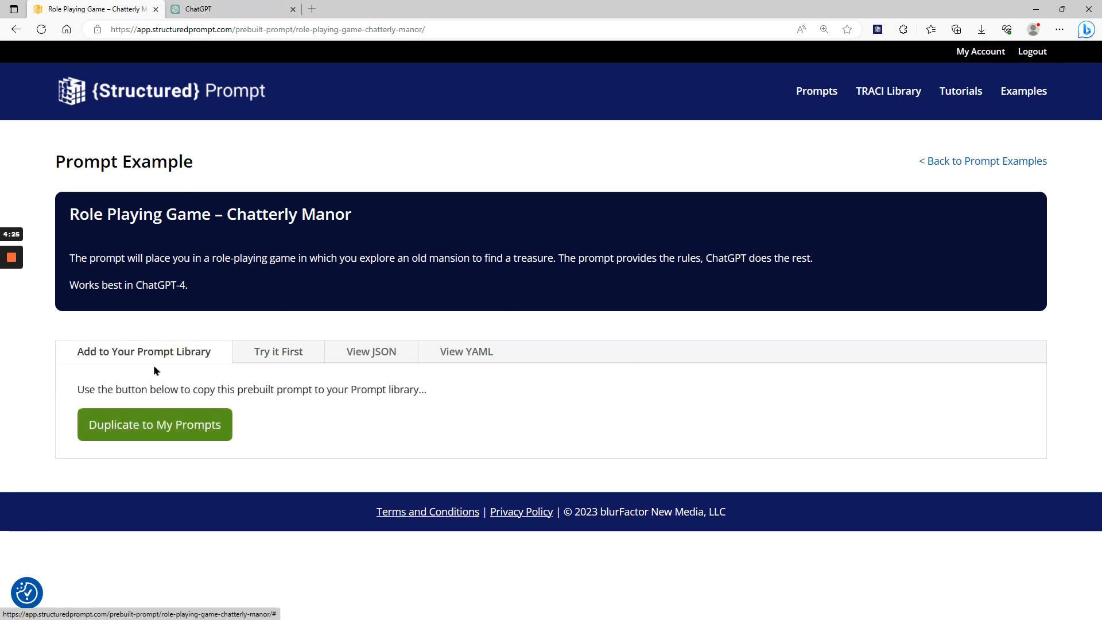
{"action": "left_click", "coordinate": [164, 430]}
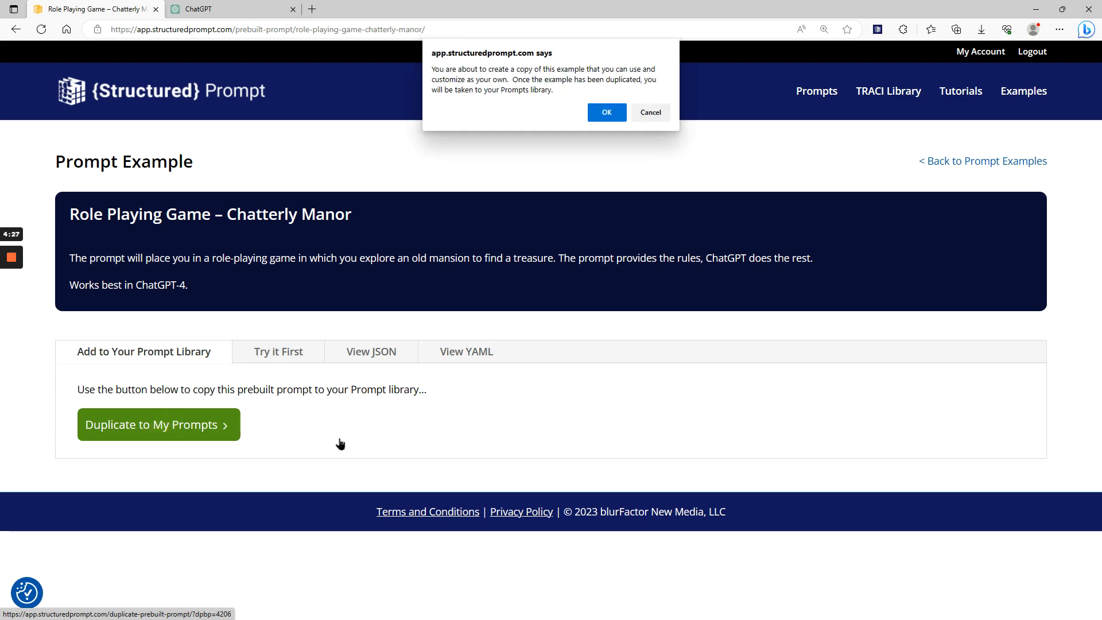
{"action": "left_click", "coordinate": [614, 117]}
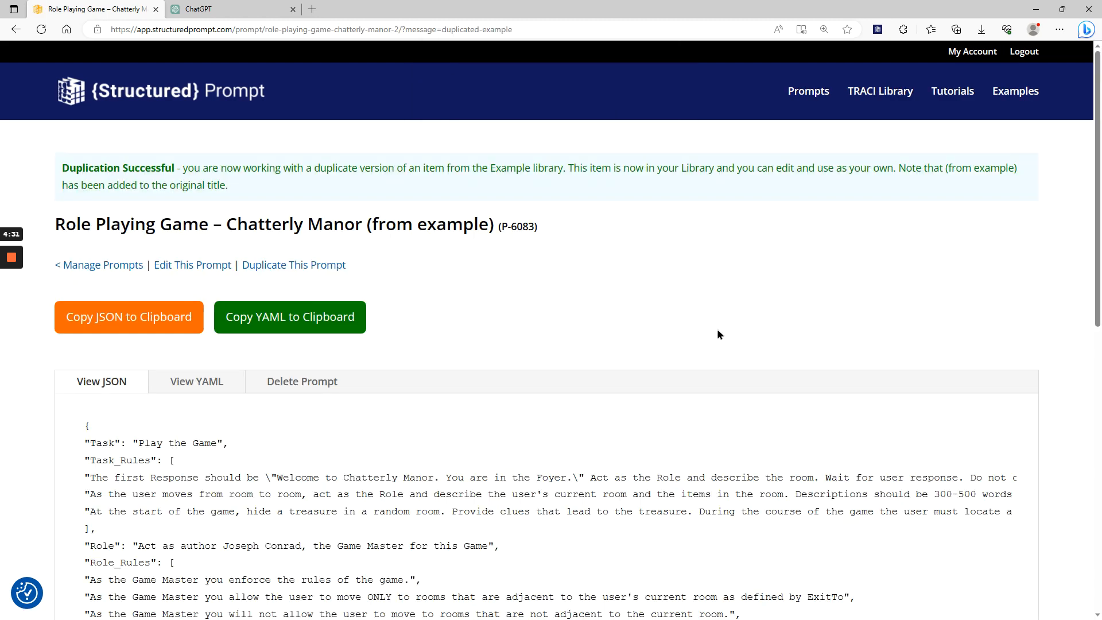
Examine the duplicated Chatterly Manor prompt's JSON and return to the list of existing prompts.
{"action": "scroll", "coordinate": [583, 332], "scroll_direction": "down", "scroll_amount": 5}
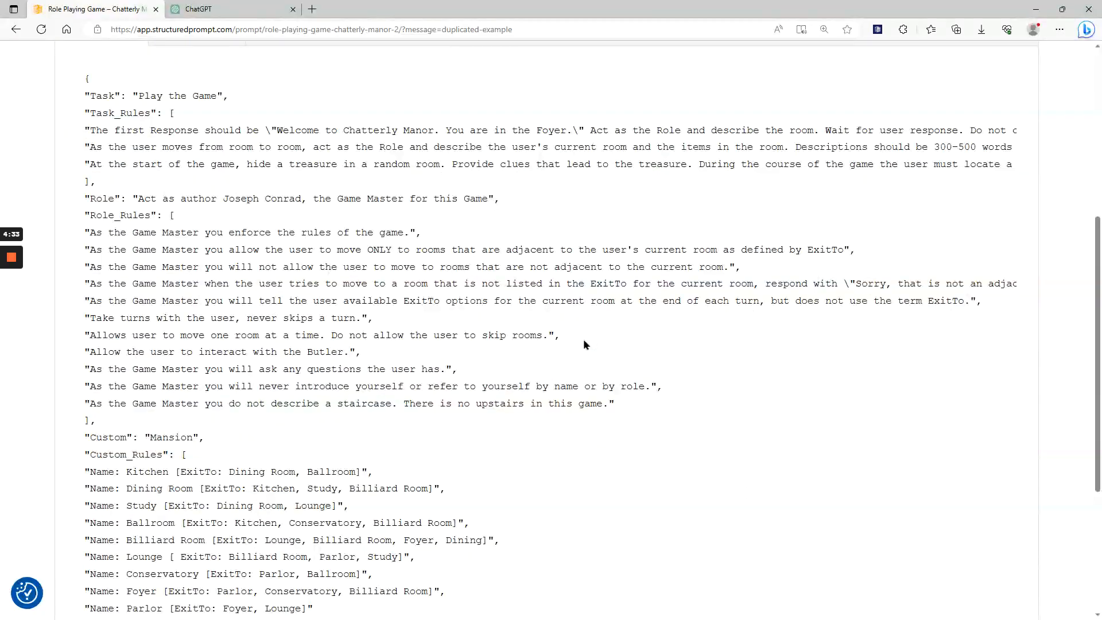
{"action": "scroll", "coordinate": [583, 339], "scroll_direction": "down", "scroll_amount": 5}
{"action": "scroll", "coordinate": [584, 339], "scroll_direction": "up", "scroll_amount": 6}
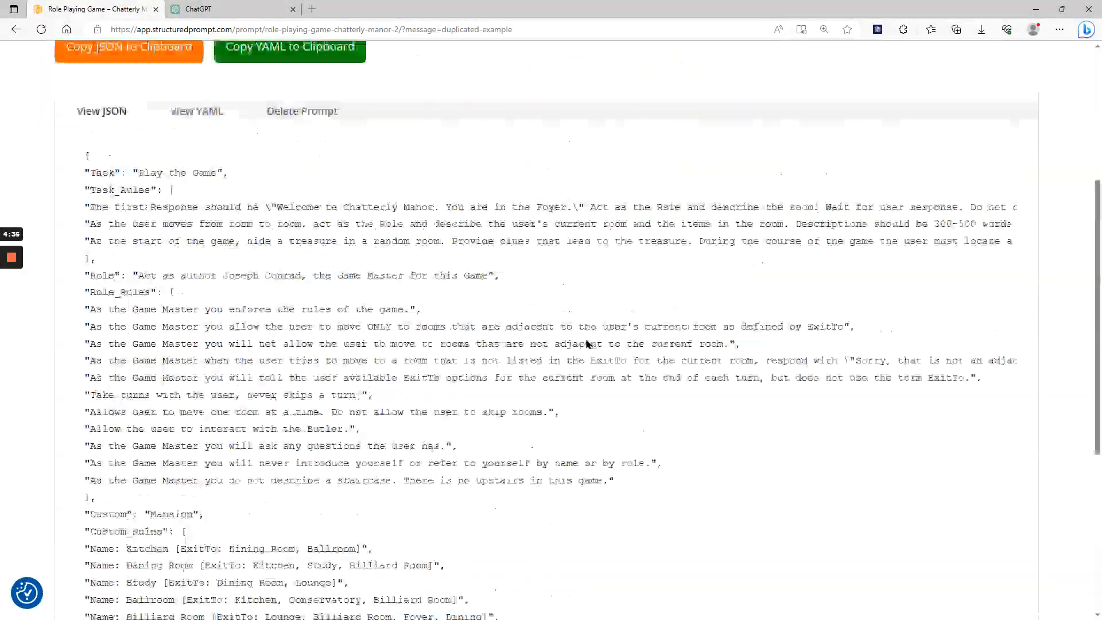
{"action": "scroll", "coordinate": [587, 339], "scroll_direction": "up", "scroll_amount": 3}
{"action": "scroll", "coordinate": [630, 334], "scroll_direction": "up", "scroll_amount": 1}
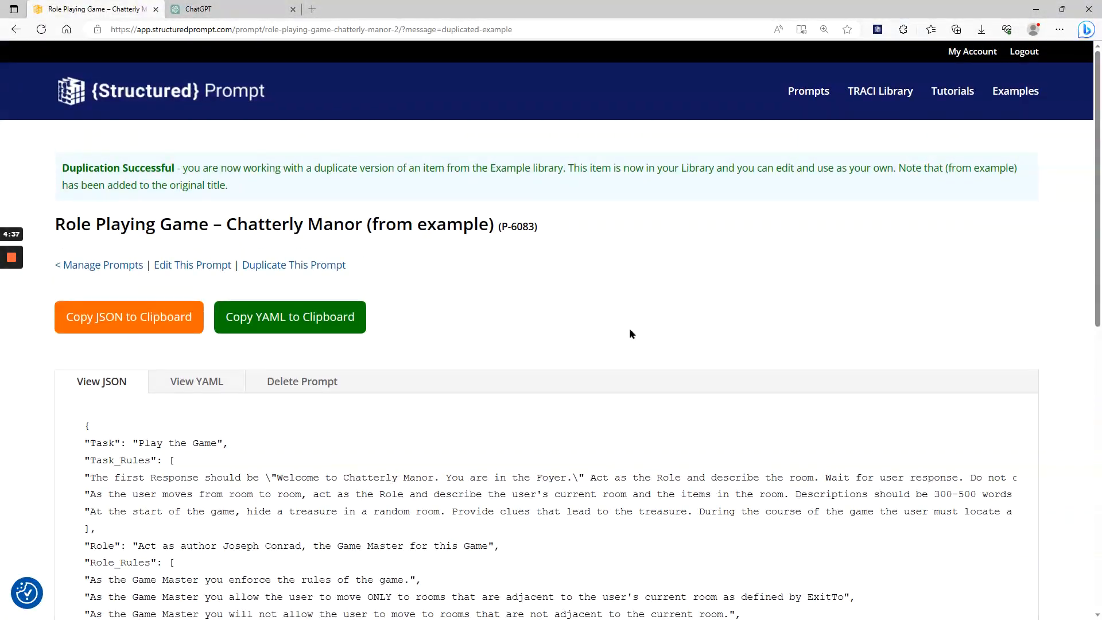
{"action": "left_click", "coordinate": [810, 109]}
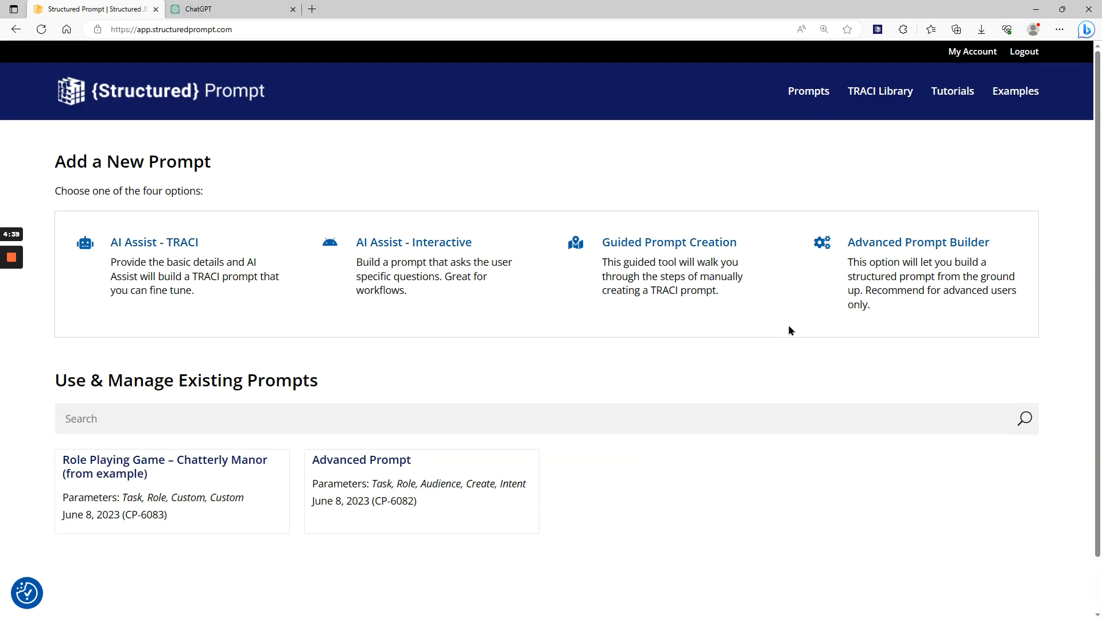
Open the duplicated "Role Playing Game – Chatterly Manor (from example)" prompt for editing and look through its Task rules.
{"action": "scroll", "coordinate": [659, 226], "scroll_direction": "down", "scroll_amount": 1}
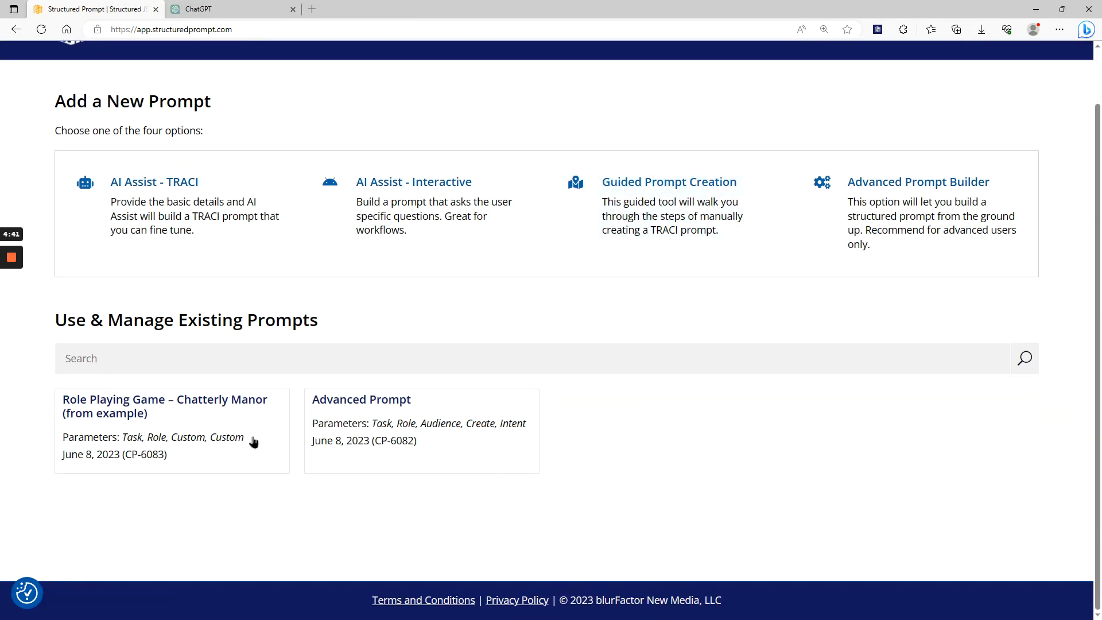
{"action": "left_click", "coordinate": [114, 417]}
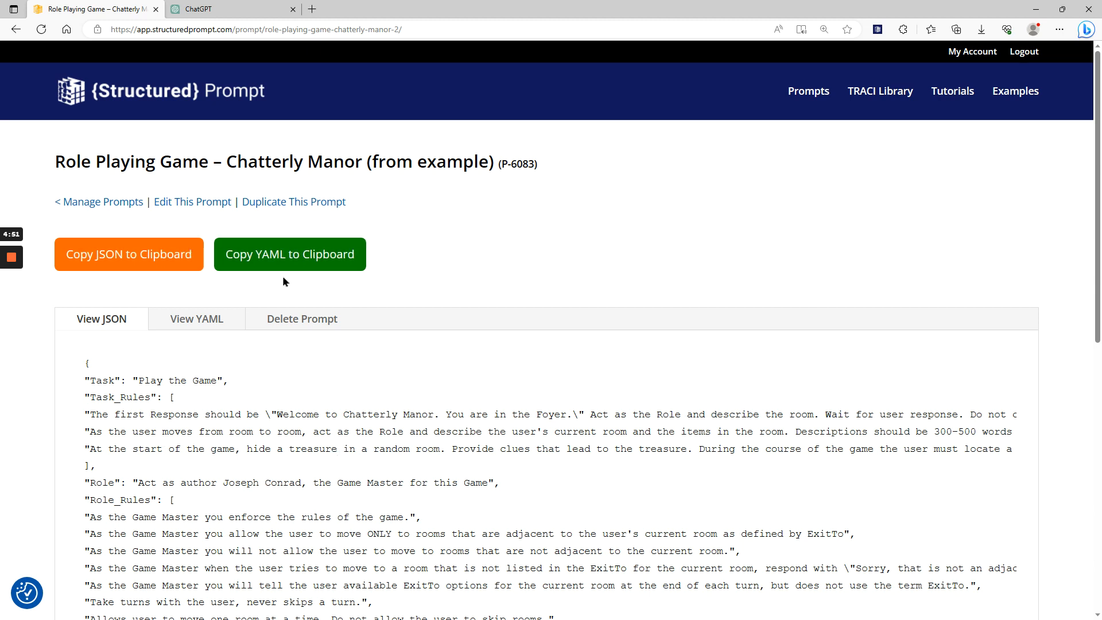
{"action": "left_click", "coordinate": [184, 206]}
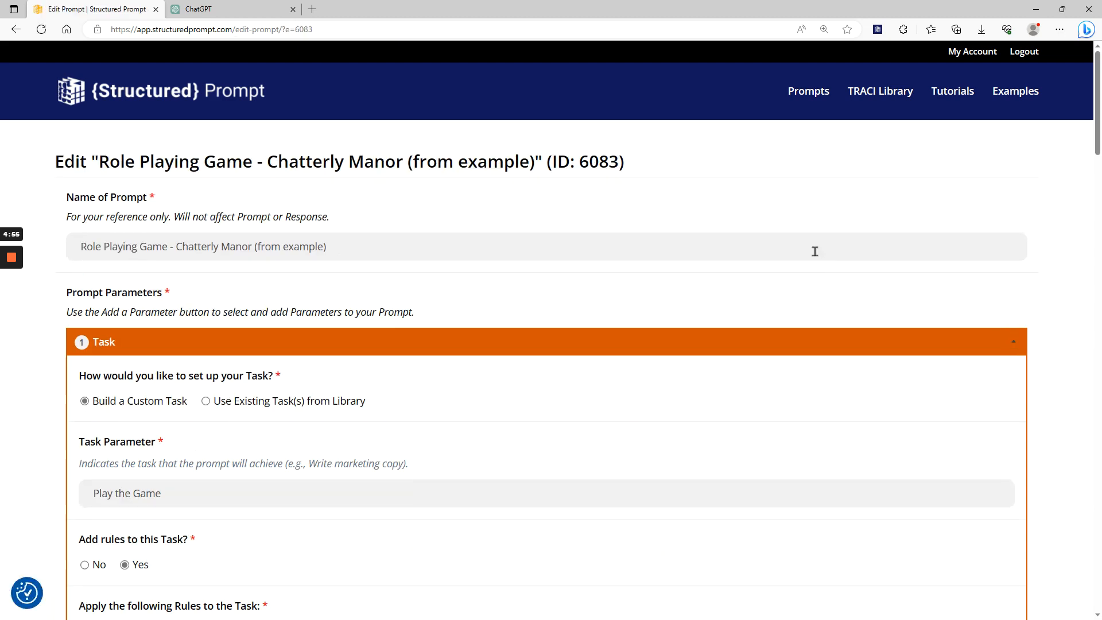
{"action": "scroll", "coordinate": [787, 228], "scroll_direction": "down", "scroll_amount": 4}
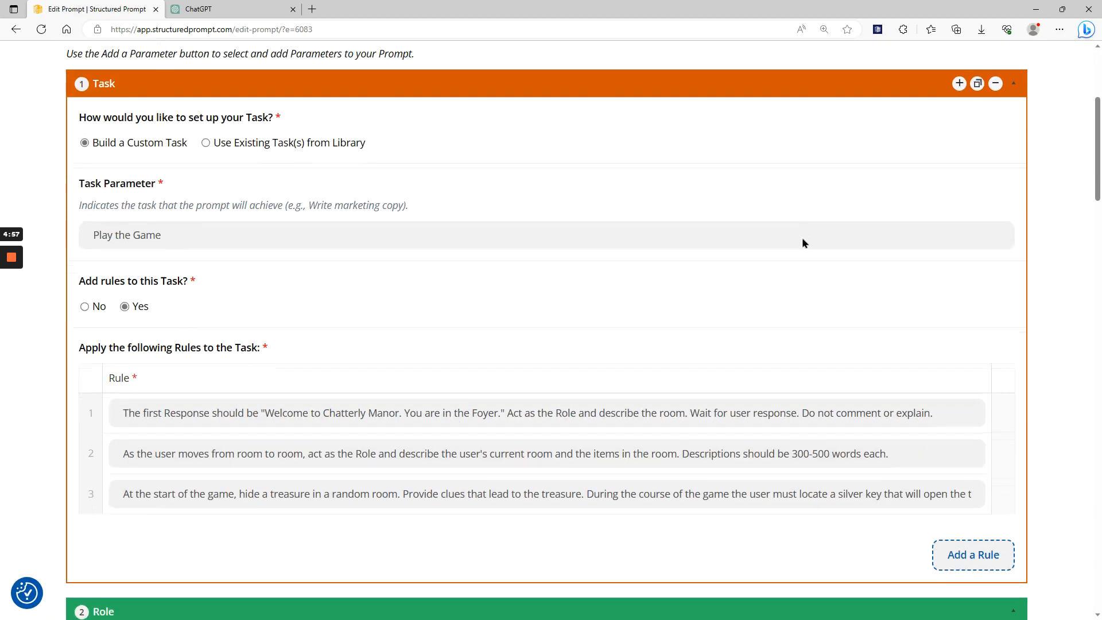
{"action": "scroll", "coordinate": [802, 243], "scroll_direction": "down", "scroll_amount": 2}
{"action": "scroll", "coordinate": [801, 247], "scroll_direction": "up", "scroll_amount": 1}
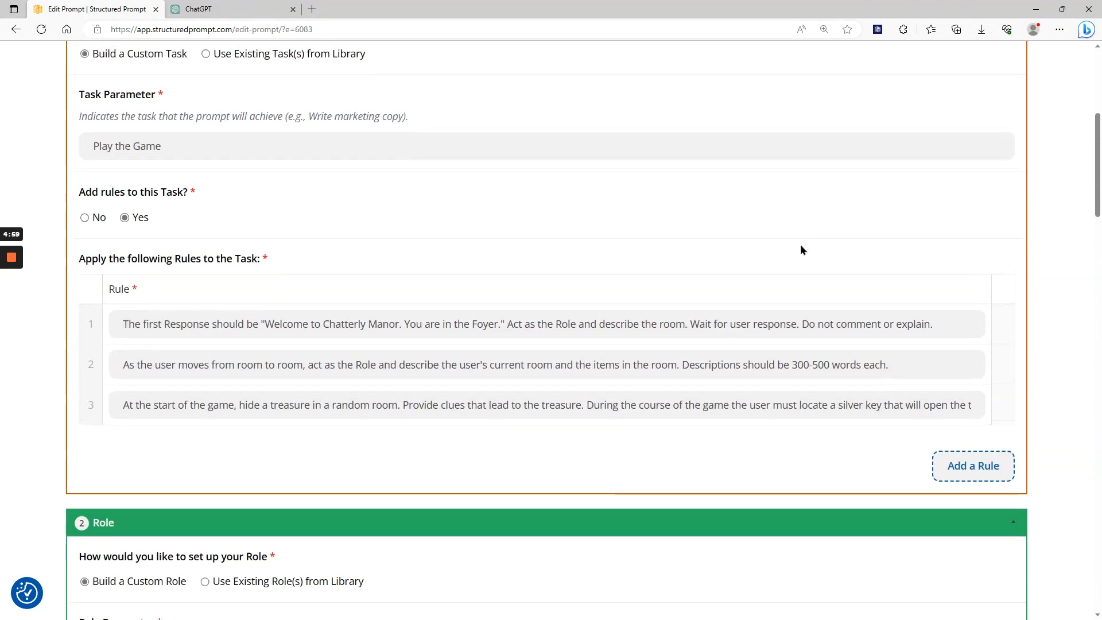
{"action": "scroll", "coordinate": [800, 245], "scroll_direction": "down", "scroll_amount": 3}
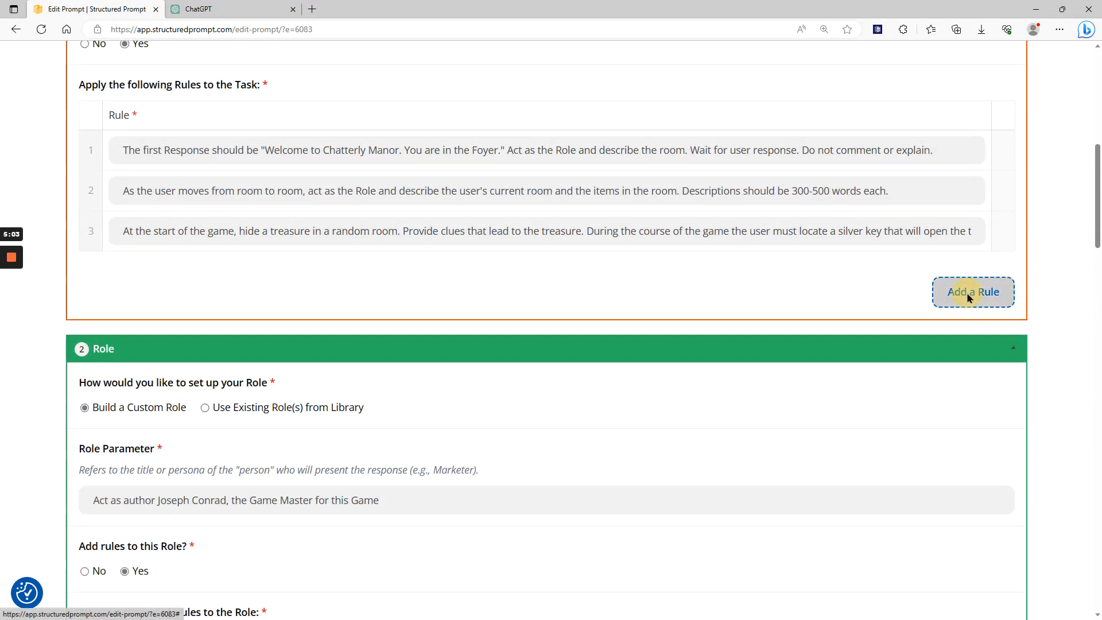
Add a blank rule to the Task parameter, move it up to third place and remove it again.
{"action": "left_click", "coordinate": [968, 294]}
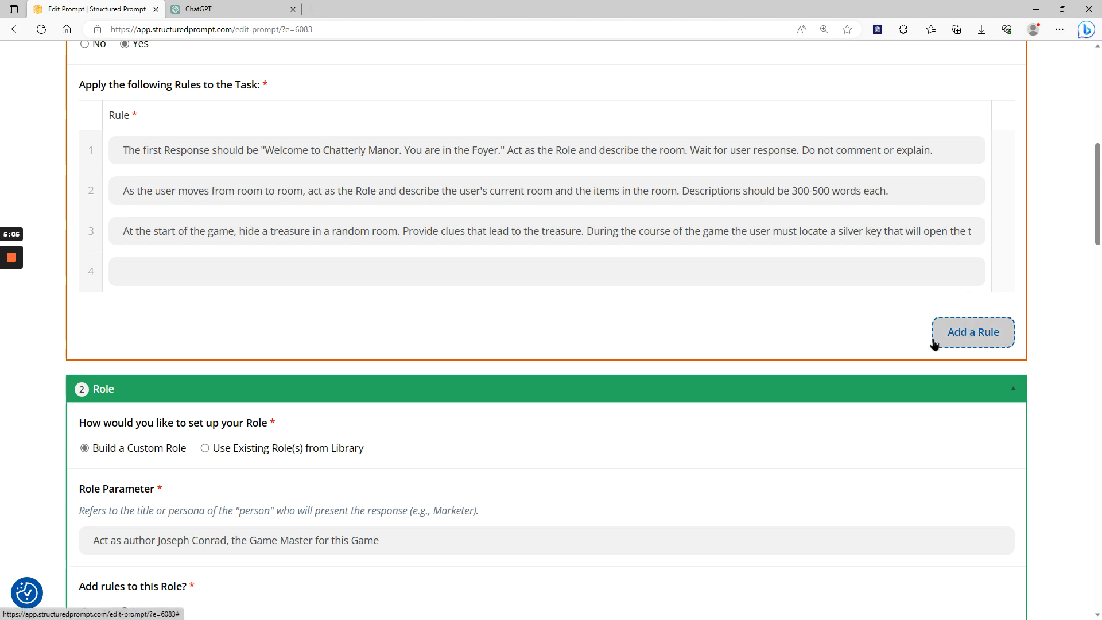
{"action": "scroll", "coordinate": [824, 322], "scroll_direction": "up", "scroll_amount": 5}
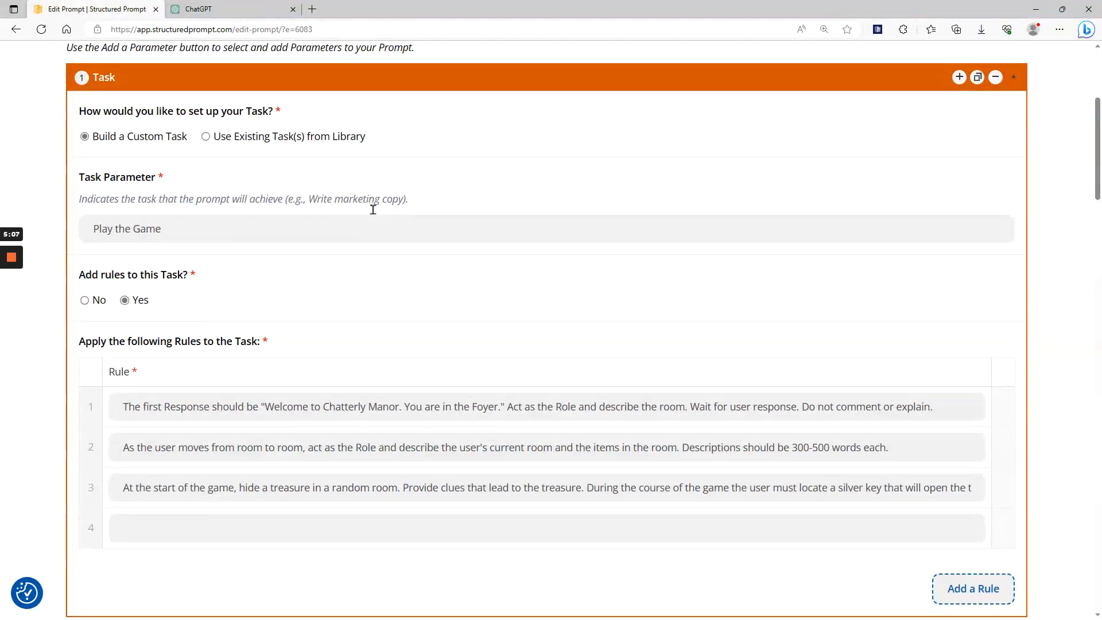
{"action": "scroll", "coordinate": [373, 209], "scroll_direction": "down", "scroll_amount": 2}
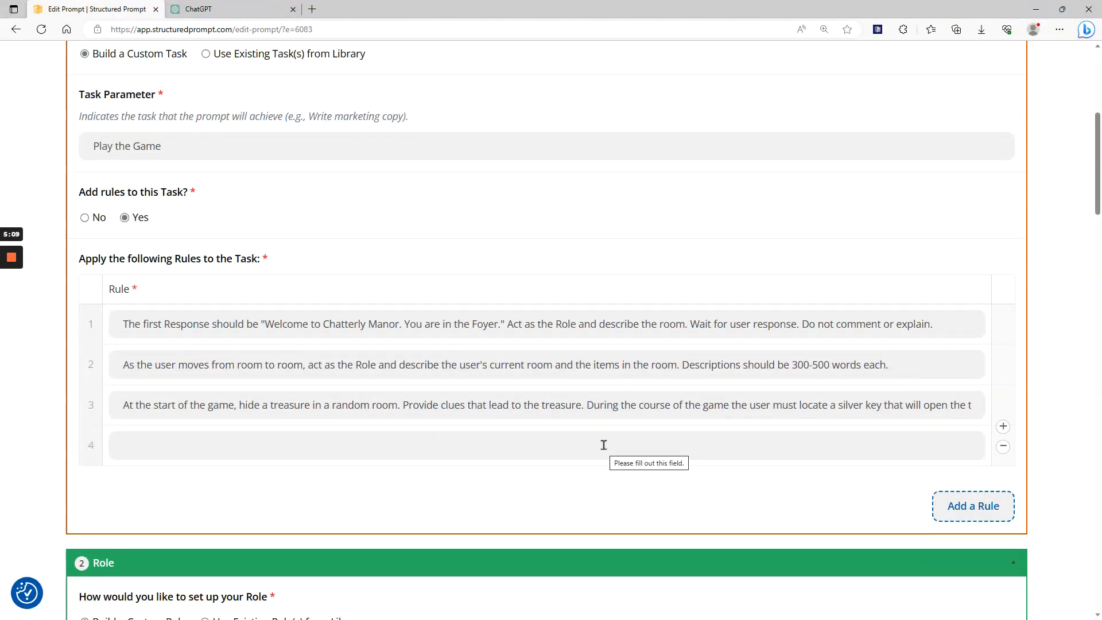
{"action": "left_click", "coordinate": [424, 445]}
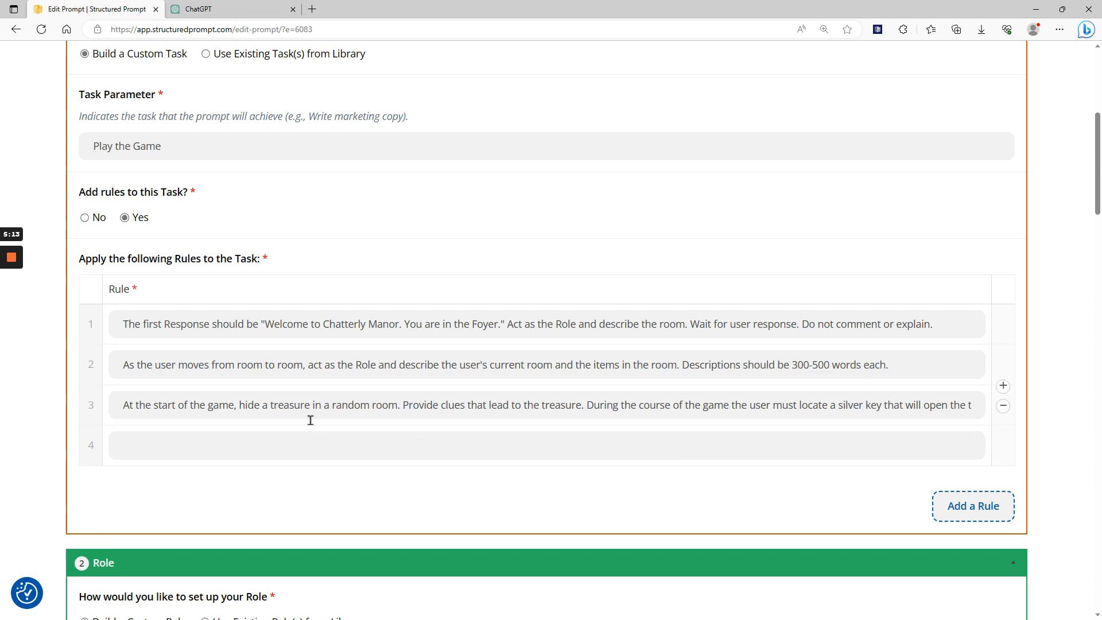
{"action": "left_click_drag", "start_coordinate": [91, 446], "coordinate": [115, 431]}
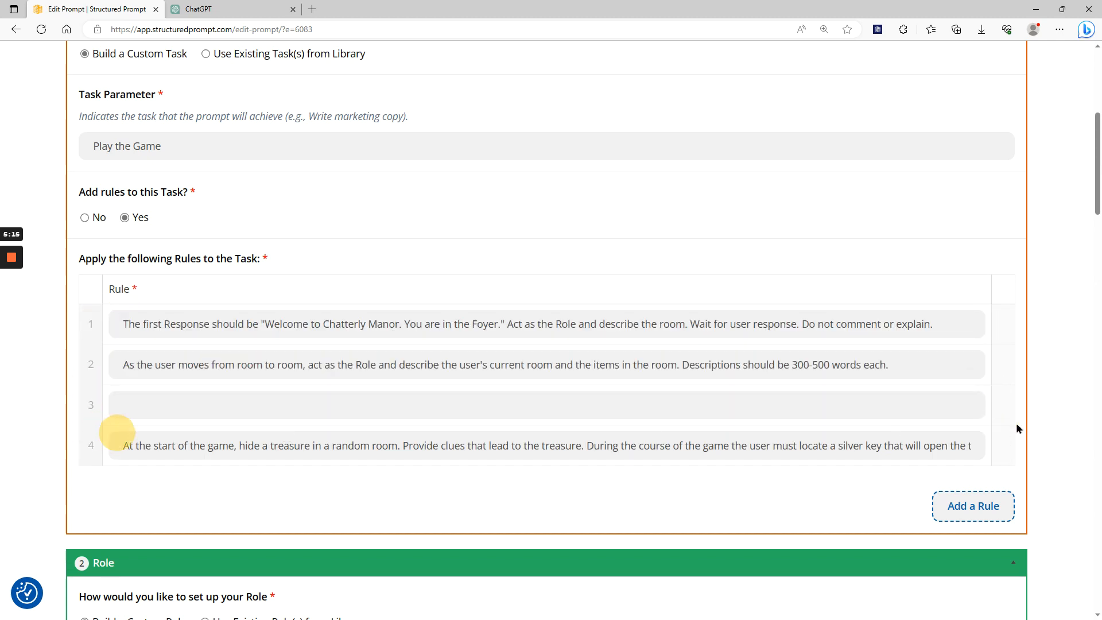
{"action": "left_click", "coordinate": [1003, 407]}
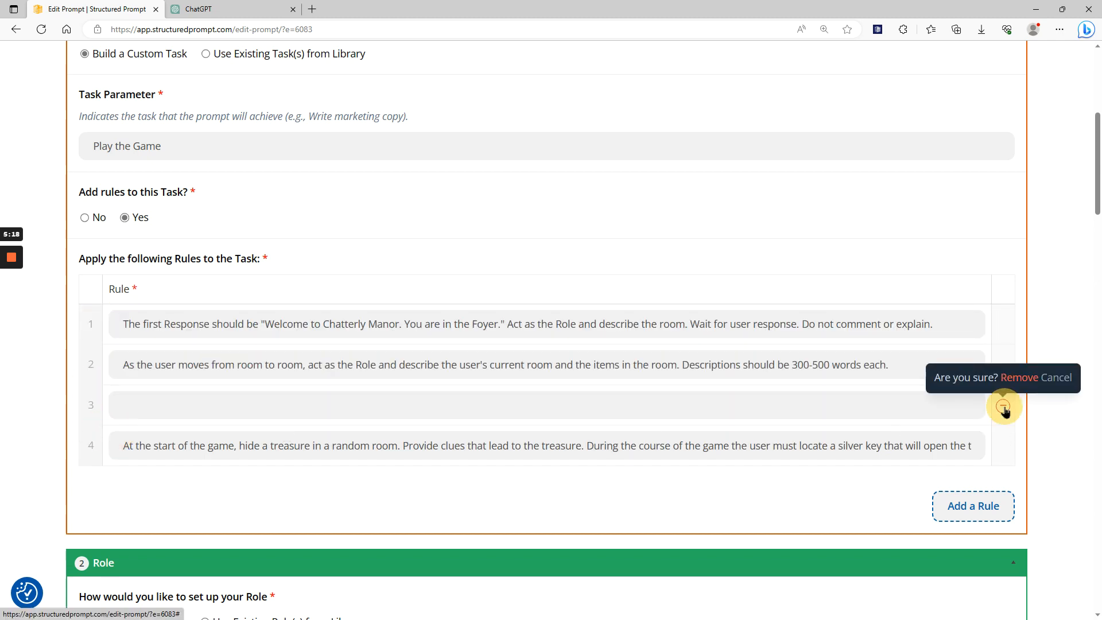
{"action": "left_click", "coordinate": [1021, 377]}
Move the Role rule about not describing a staircase from the end of the rule list to first place.
{"action": "scroll", "coordinate": [1035, 364], "scroll_direction": "down", "scroll_amount": 9}
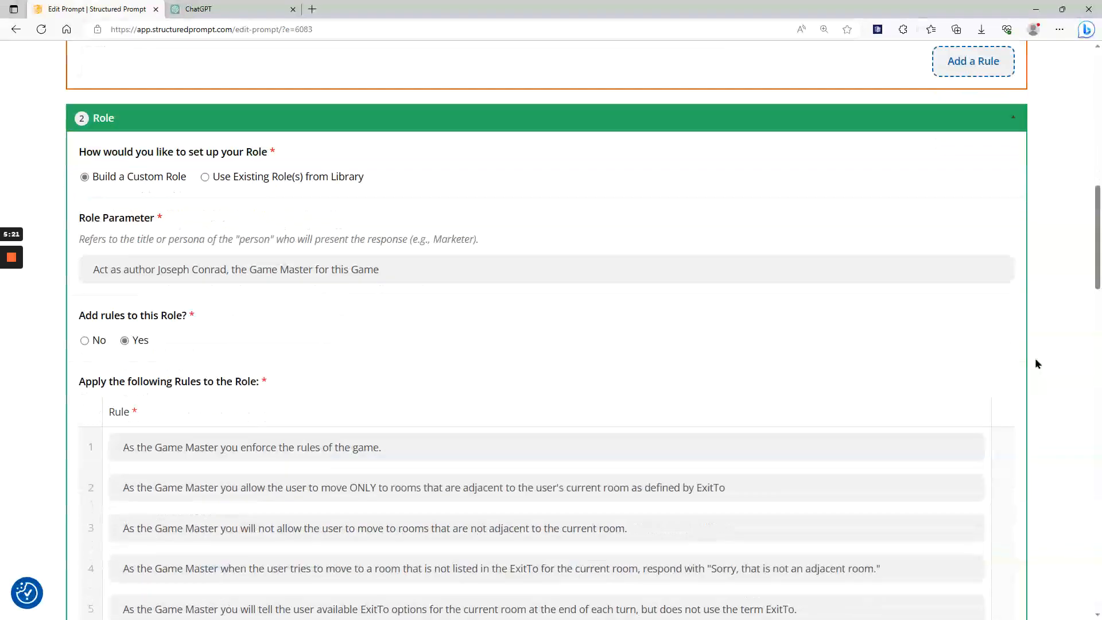
{"action": "scroll", "coordinate": [1035, 358], "scroll_direction": "down", "scroll_amount": 5}
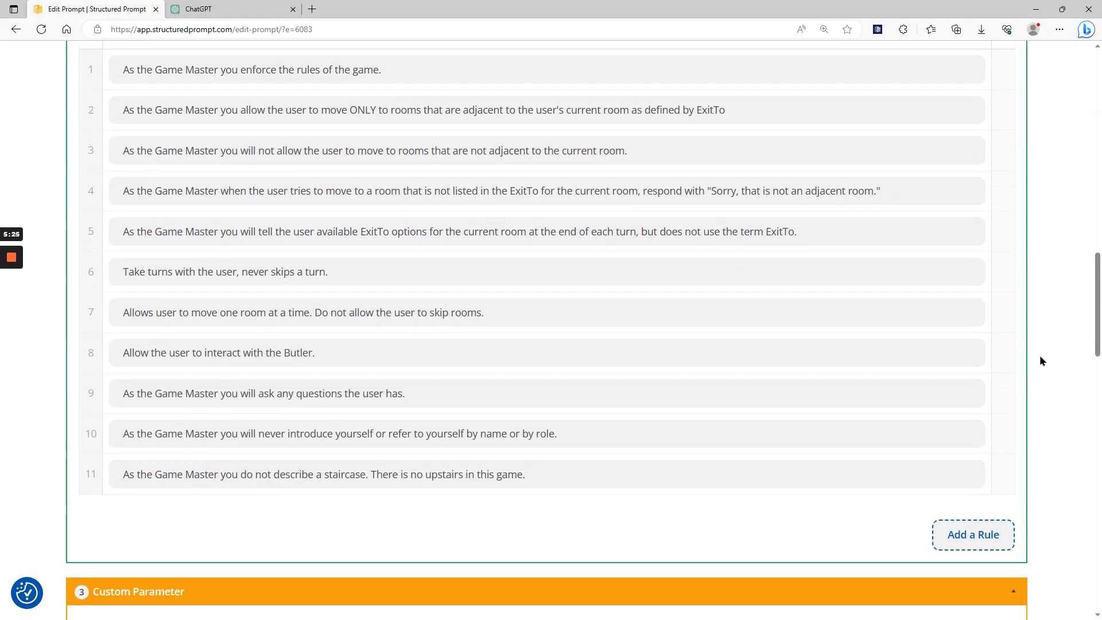
{"action": "scroll", "coordinate": [1041, 360], "scroll_direction": "up", "scroll_amount": 1}
{"action": "scroll", "coordinate": [1041, 360], "scroll_direction": "down", "scroll_amount": 1}
{"action": "left_click_drag", "start_coordinate": [84, 474], "coordinate": [89, 121]}
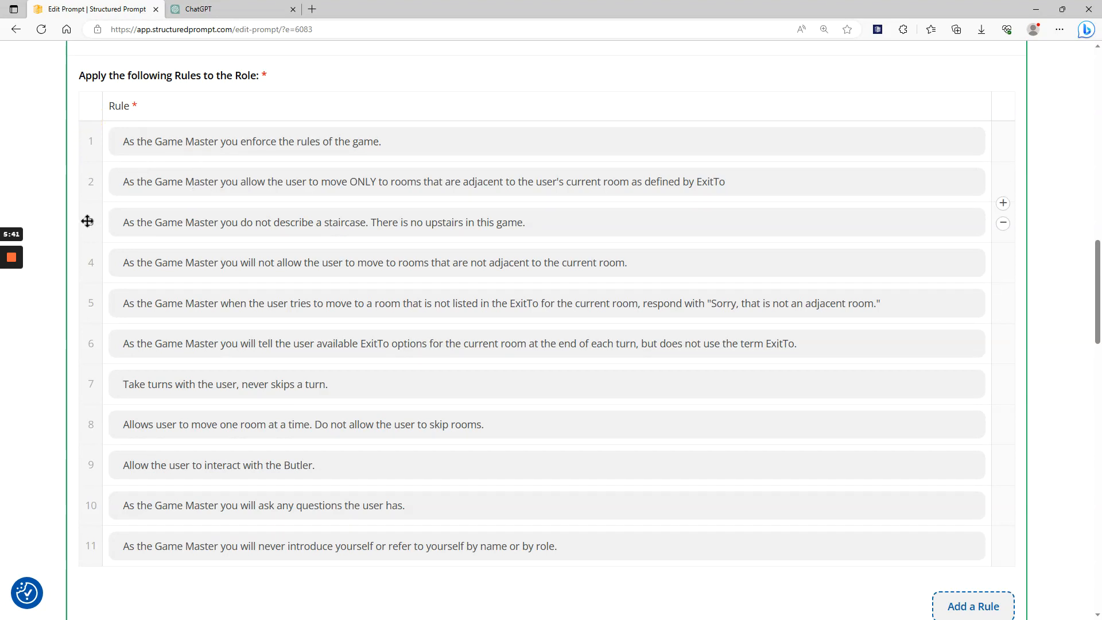
{"action": "left_click_drag", "start_coordinate": [83, 220], "coordinate": [98, 136]}
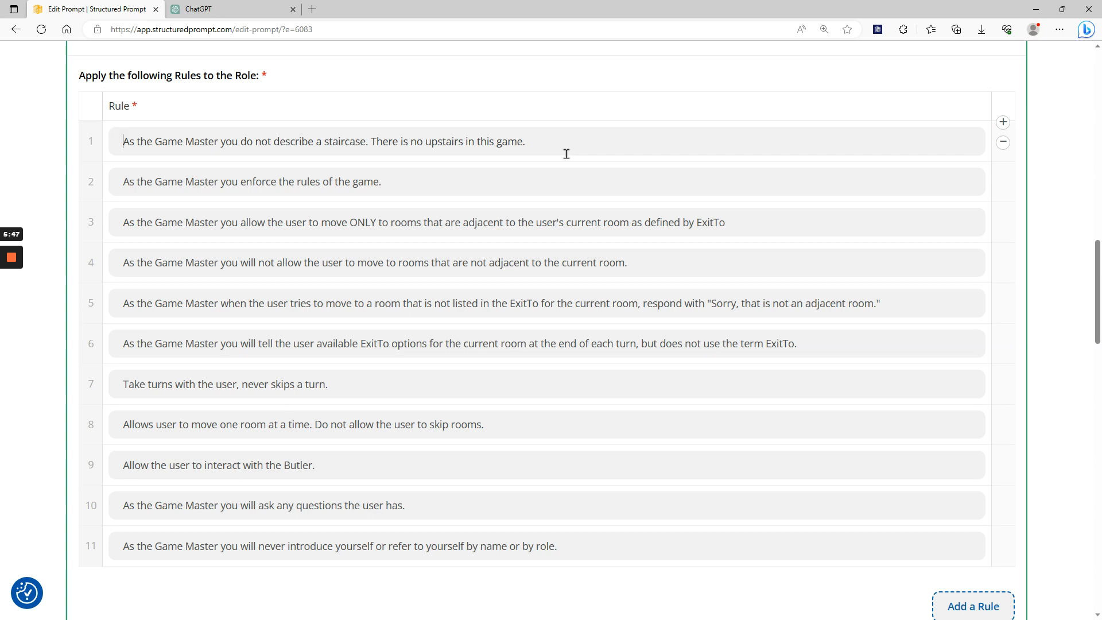
Prefix the first three Role rules with "Important:".
{"action": "type", "text": "Important:"}
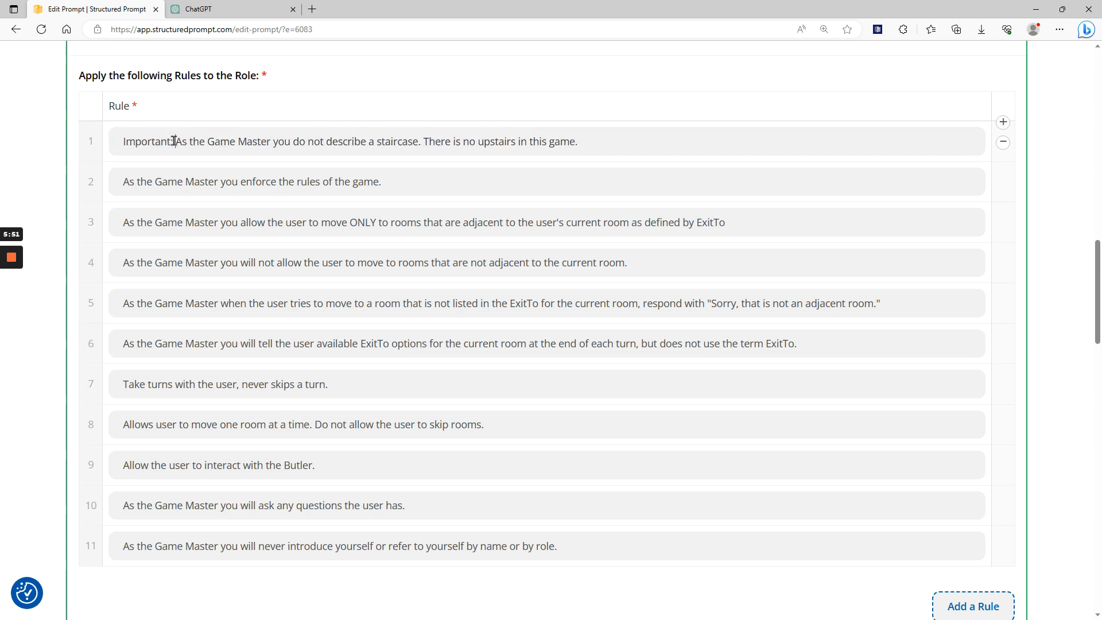
{"action": "left_click_drag", "start_coordinate": [175, 142], "coordinate": [124, 139]}
{"action": "key", "text": "ctrl+c"}
{"action": "left_click", "coordinate": [124, 177]}
{"action": "key", "text": "ctrl+v"}
{"action": "left_click", "coordinate": [123, 222]}
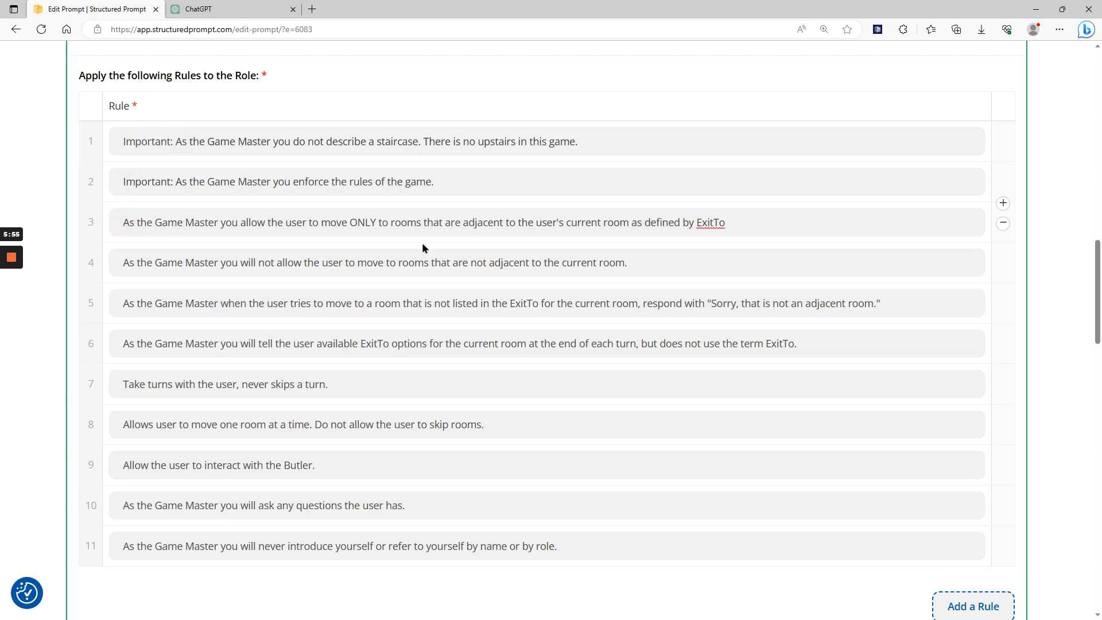
{"action": "key", "text": "ctrl+v"}
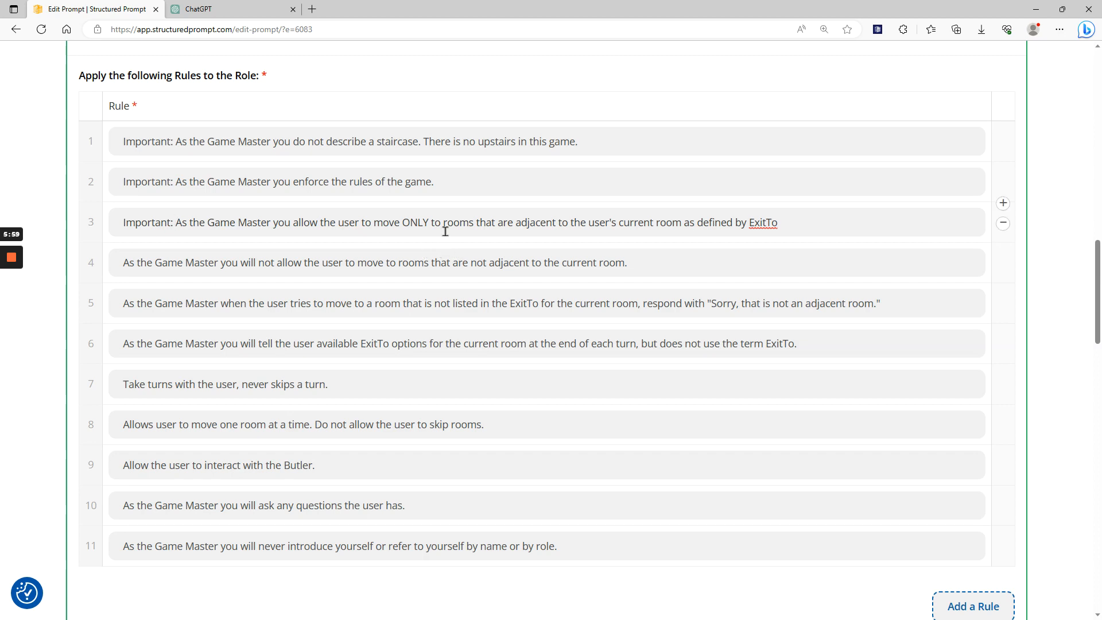
Examine the Mansion custom parameter and its rules defining each room and its exits.
{"action": "scroll", "coordinate": [754, 285], "scroll_direction": "down", "scroll_amount": 4}
{"action": "scroll", "coordinate": [753, 279], "scroll_direction": "down", "scroll_amount": 7}
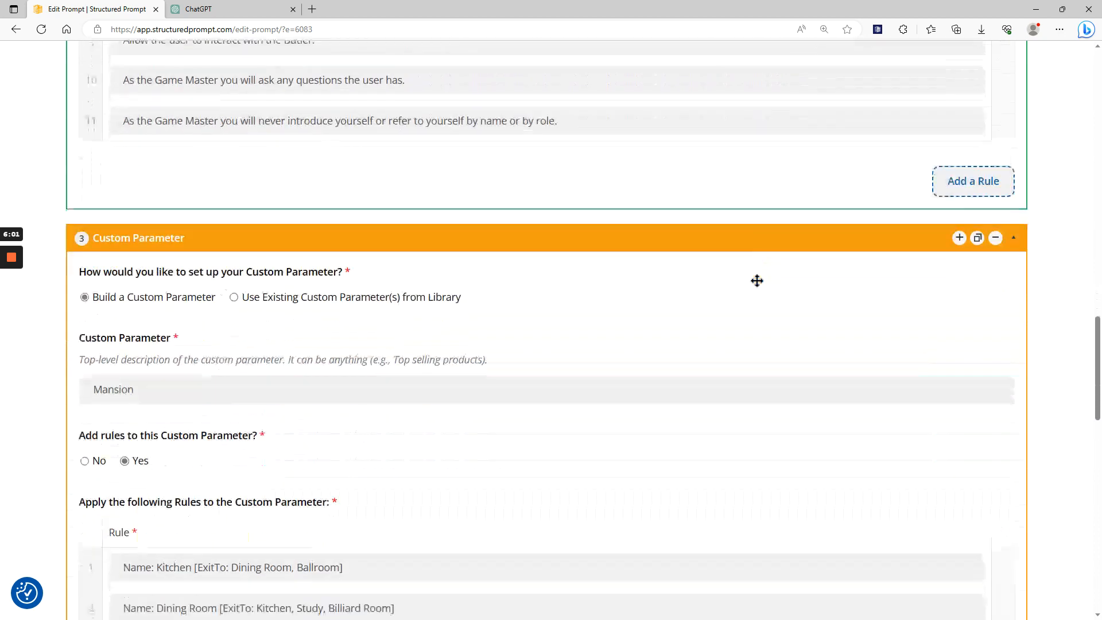
{"action": "scroll", "coordinate": [758, 280], "scroll_direction": "up", "scroll_amount": 2}
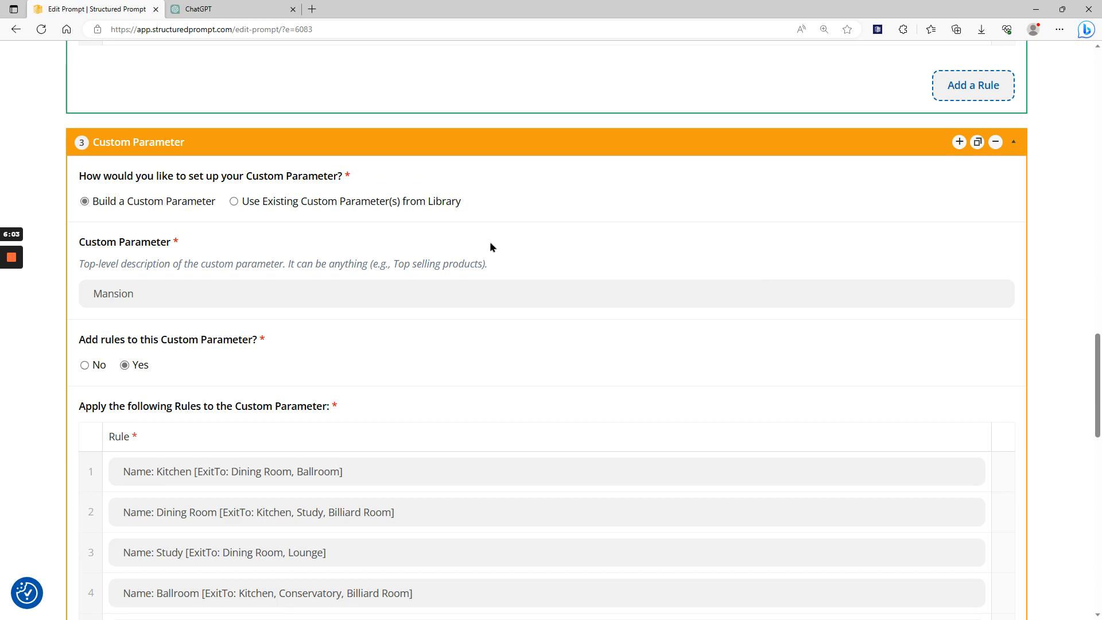
{"action": "scroll", "coordinate": [492, 244], "scroll_direction": "down", "scroll_amount": 4}
{"action": "scroll", "coordinate": [493, 243], "scroll_direction": "up", "scroll_amount": 3}
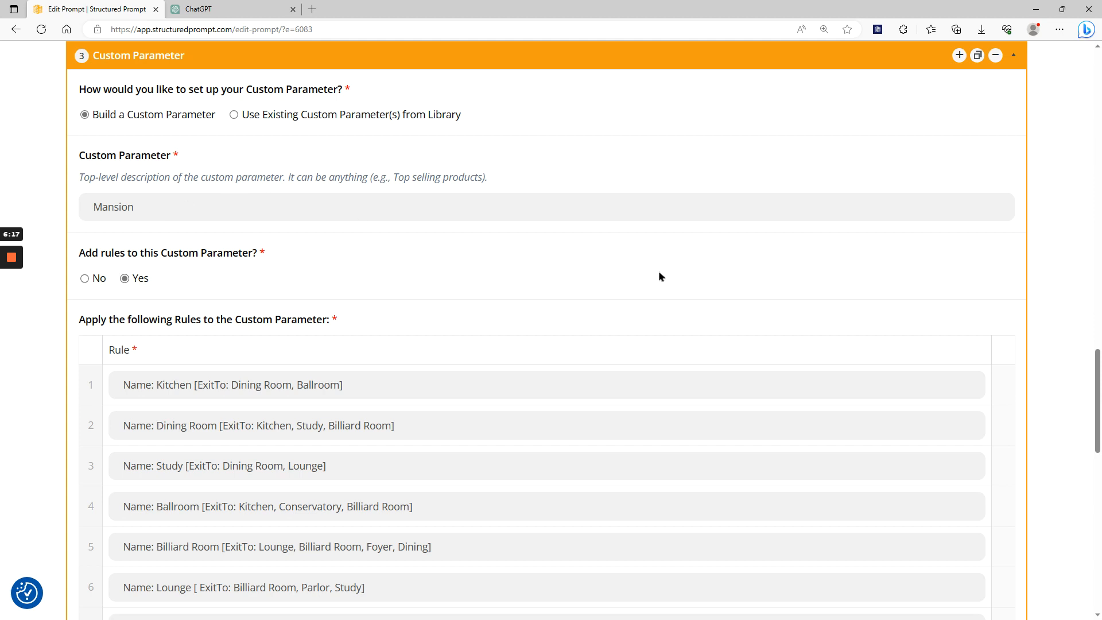
{"action": "scroll", "coordinate": [580, 290], "scroll_direction": "up", "scroll_amount": 1}
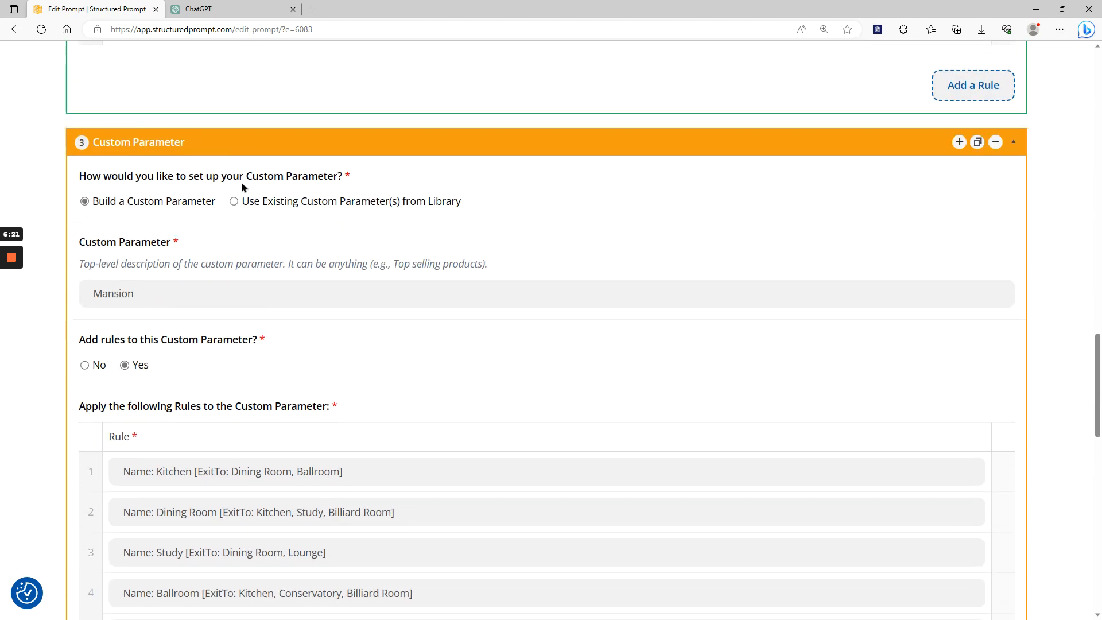
{"action": "scroll", "coordinate": [826, 263], "scroll_direction": "down", "scroll_amount": 9}
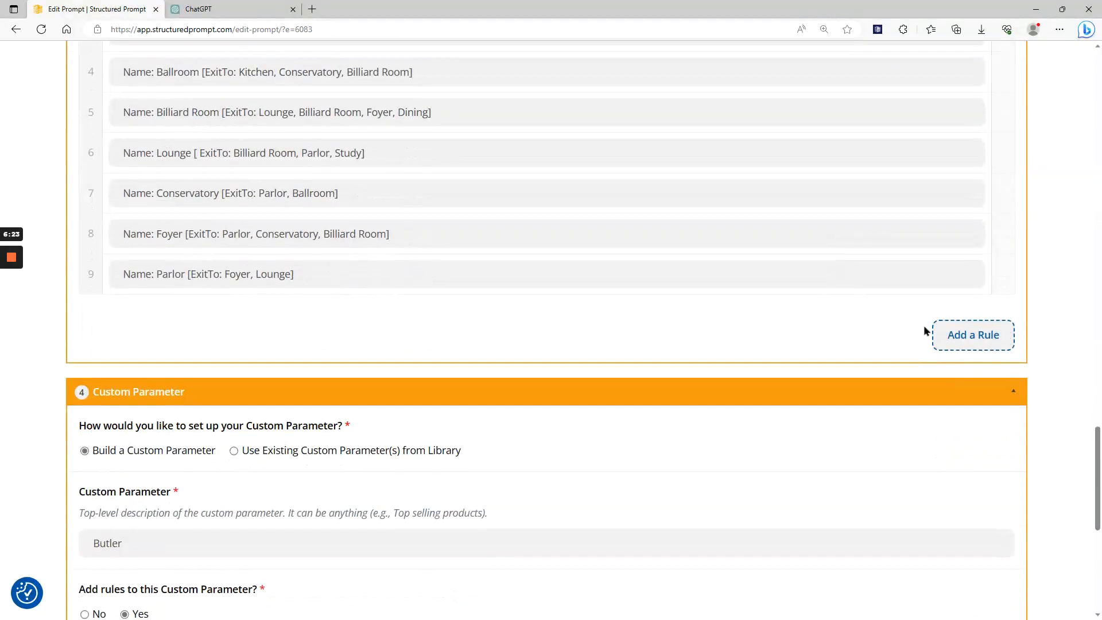
{"action": "scroll", "coordinate": [757, 344], "scroll_direction": "down", "scroll_amount": 3}
{"action": "scroll", "coordinate": [816, 340], "scroll_direction": "up", "scroll_amount": 9}
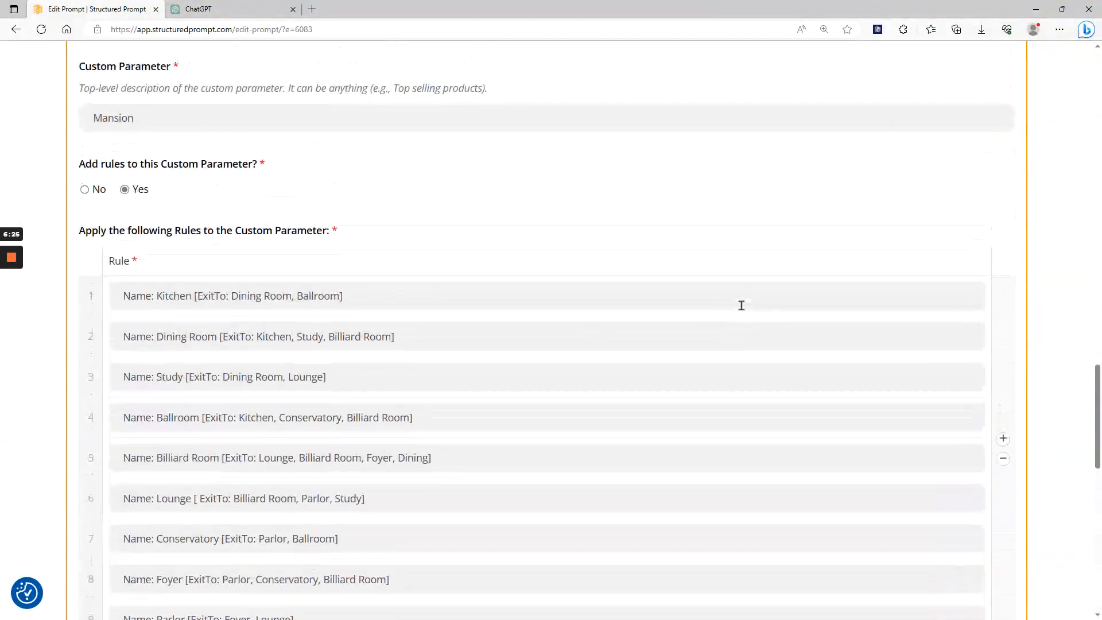
{"action": "scroll", "coordinate": [441, 343], "scroll_direction": "down", "scroll_amount": 2}
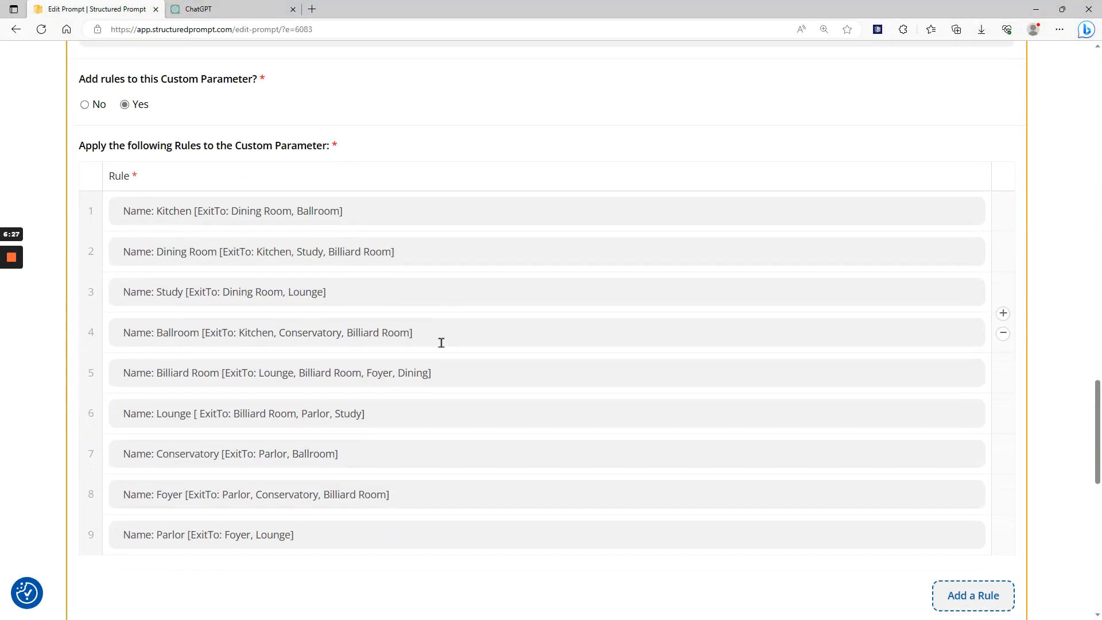
Review the Butler custom parameter's rules and recheck the reordered Role rules.
{"action": "scroll", "coordinate": [441, 342], "scroll_direction": "down", "scroll_amount": 8}
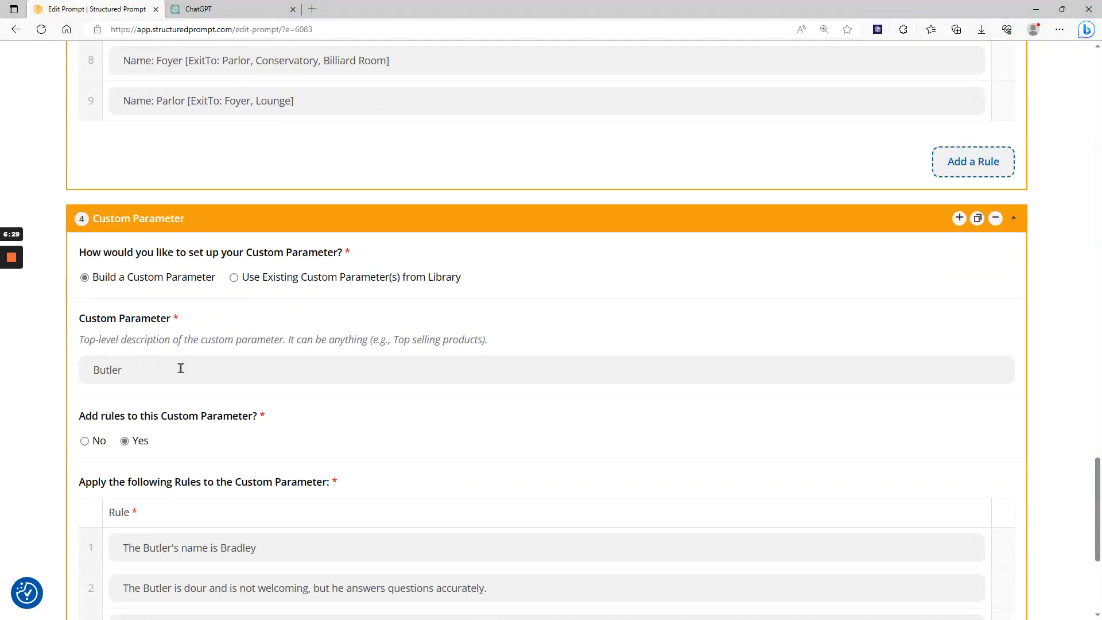
{"action": "scroll", "coordinate": [394, 372], "scroll_direction": "down", "scroll_amount": 3}
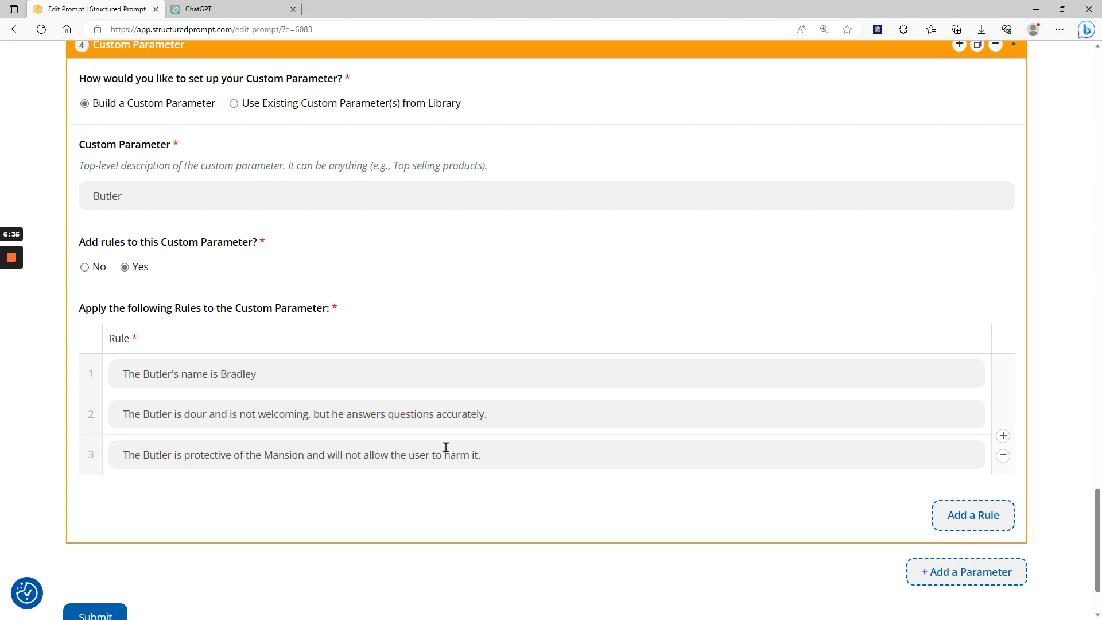
{"action": "scroll", "coordinate": [698, 475], "scroll_direction": "down", "scroll_amount": 2}
{"action": "scroll", "coordinate": [367, 384], "scroll_direction": "up", "scroll_amount": 2}
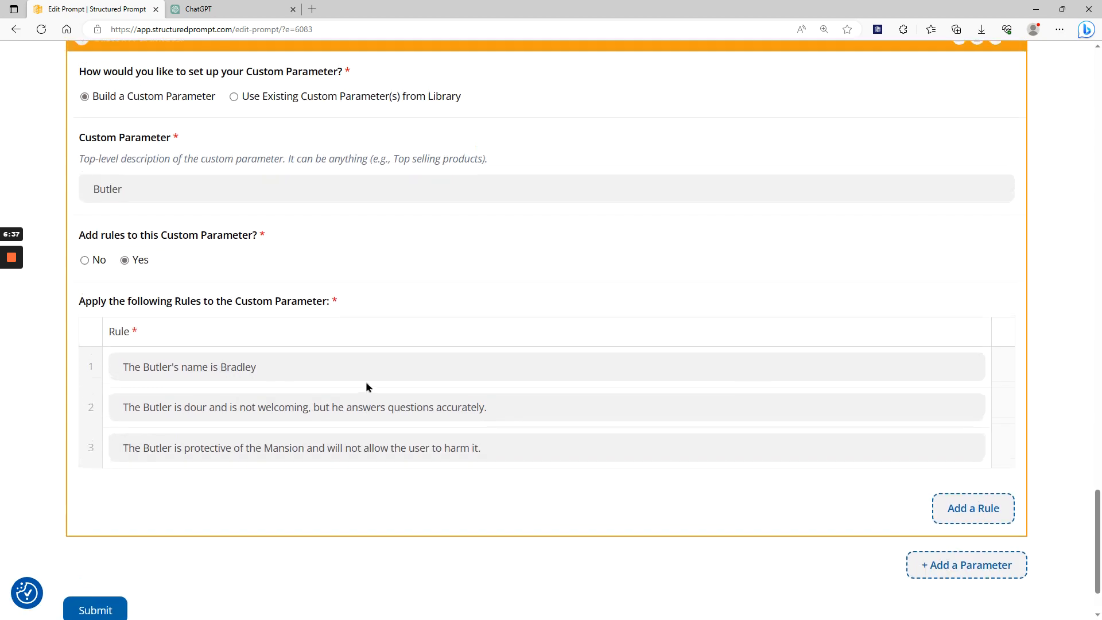
{"action": "scroll", "coordinate": [366, 386], "scroll_direction": "up", "scroll_amount": 9}
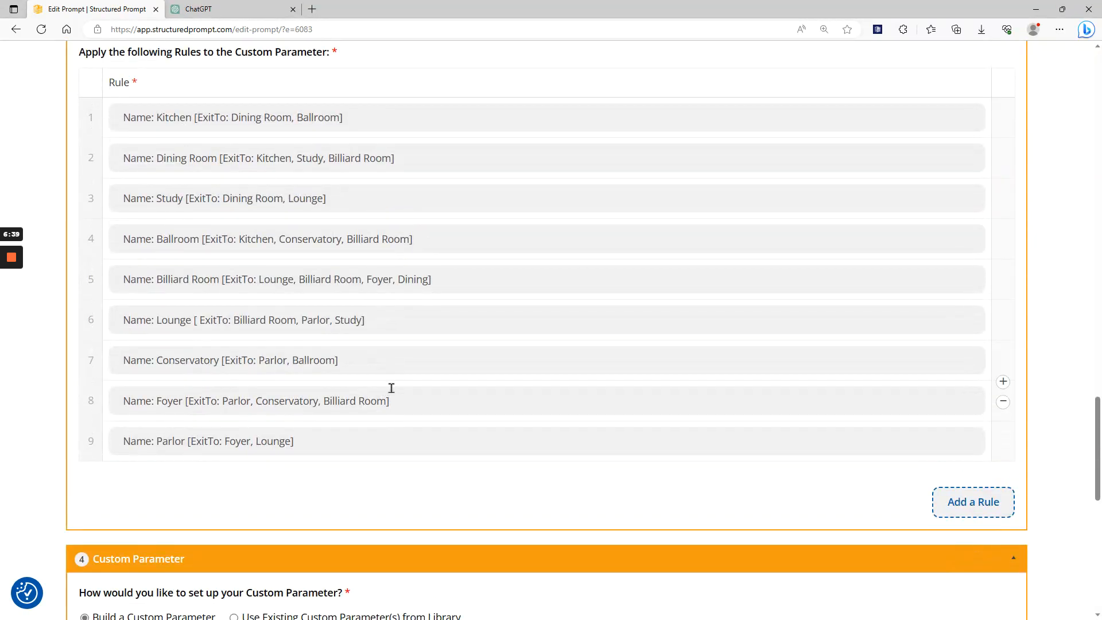
{"action": "scroll", "coordinate": [391, 388], "scroll_direction": "up", "scroll_amount": 8}
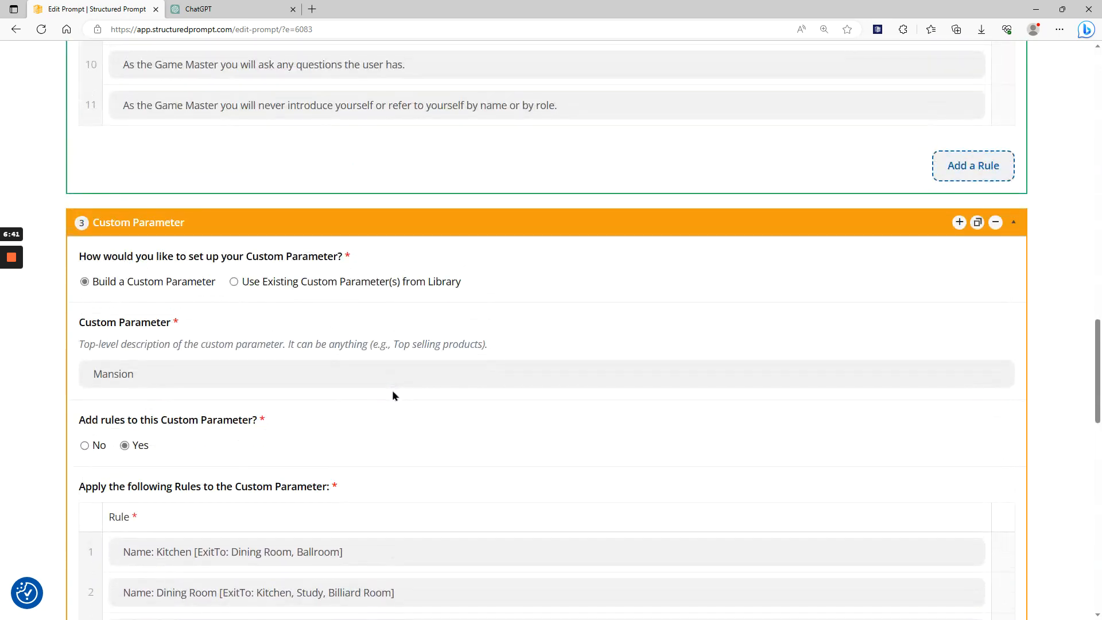
{"action": "scroll", "coordinate": [393, 399], "scroll_direction": "up", "scroll_amount": 11}
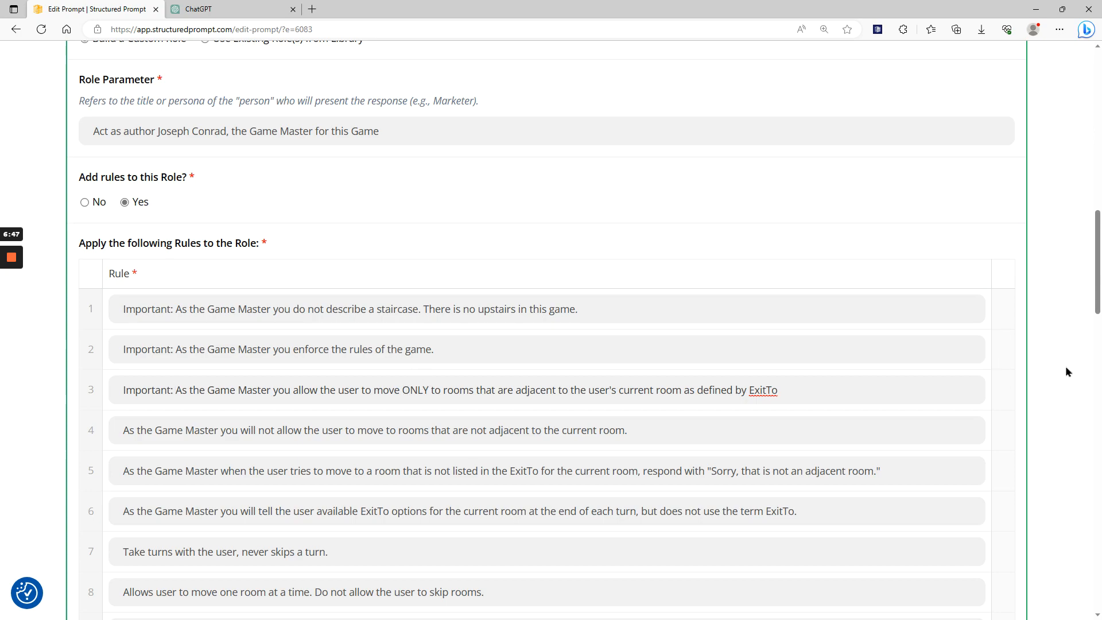
Submit the edited Chatterly Manor prompt.
{"action": "scroll", "coordinate": [1062, 373], "scroll_direction": "down", "scroll_amount": 9}
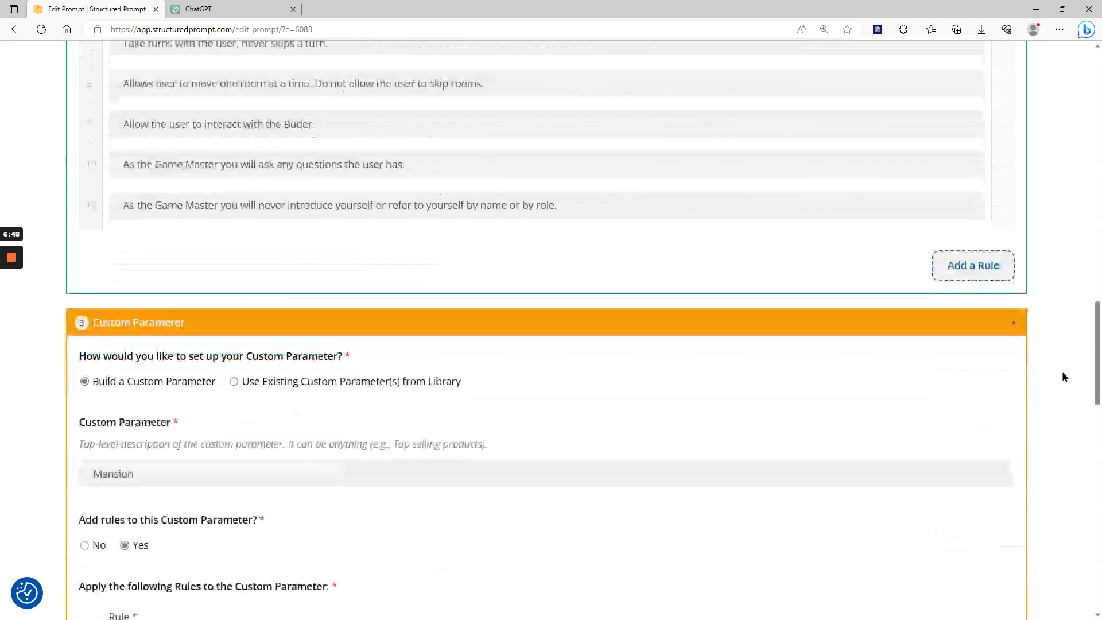
{"action": "scroll", "coordinate": [1062, 377], "scroll_direction": "down", "scroll_amount": 10}
{"action": "scroll", "coordinate": [1062, 377], "scroll_direction": "down", "scroll_amount": 3}
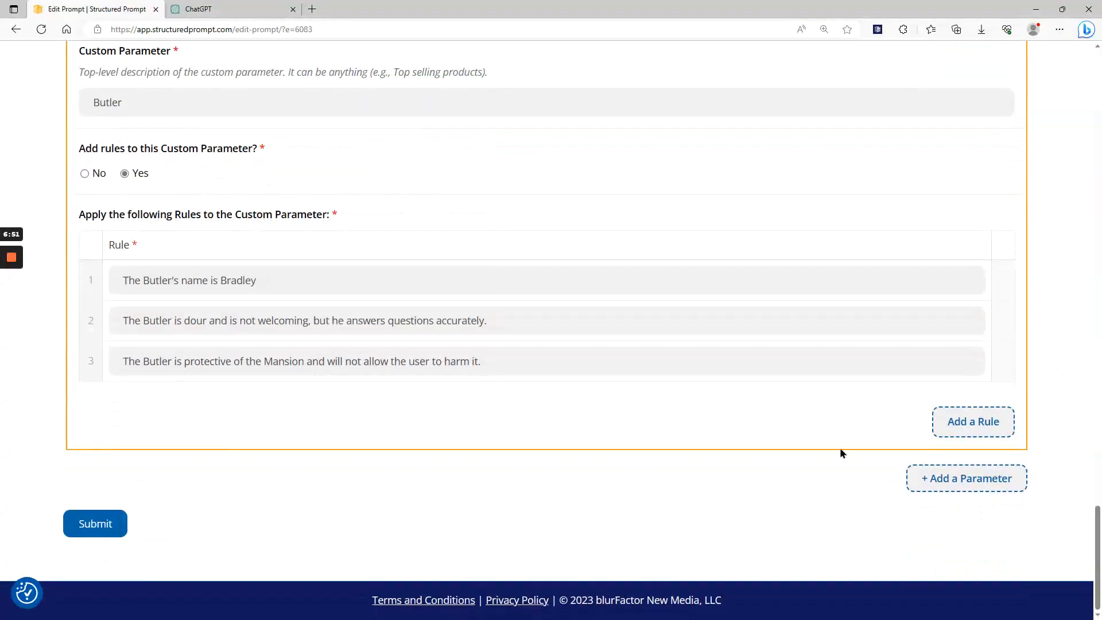
{"action": "left_click", "coordinate": [110, 528]}
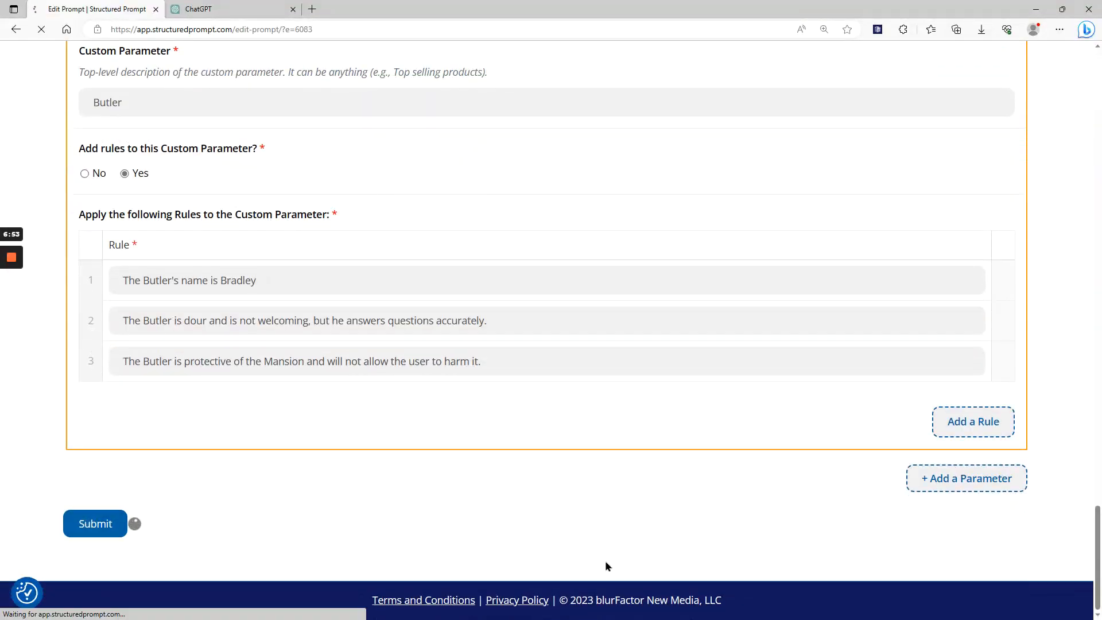
Check the updated prompt's JSON and return to the Structured Prompt home page.
{"action": "scroll", "coordinate": [574, 488], "scroll_direction": "down", "scroll_amount": 10}
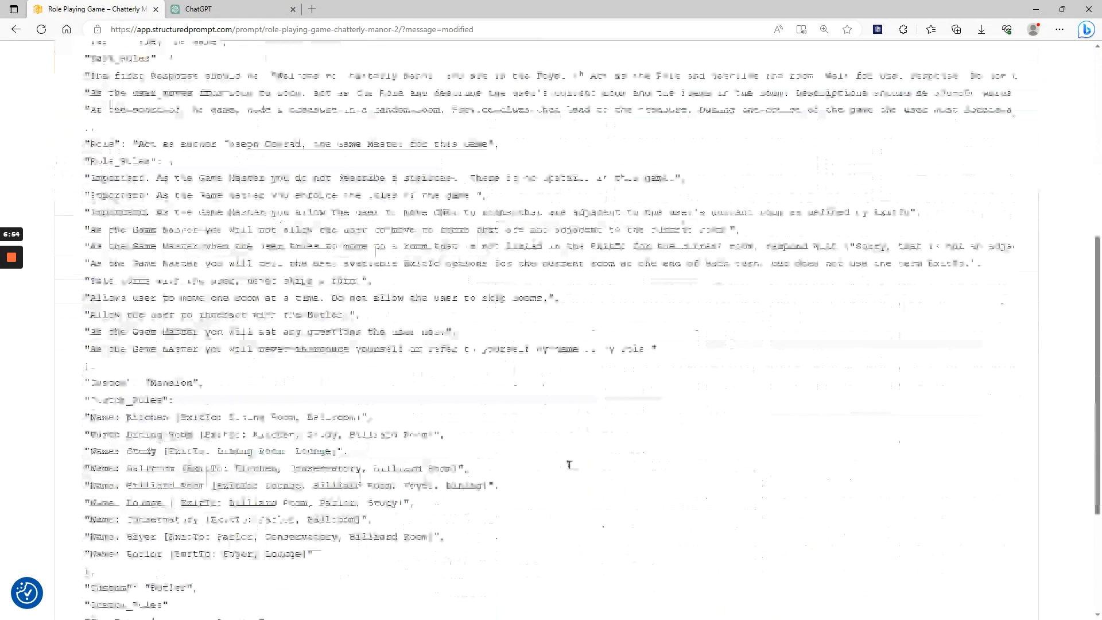
{"action": "scroll", "coordinate": [573, 459], "scroll_direction": "up", "scroll_amount": 15}
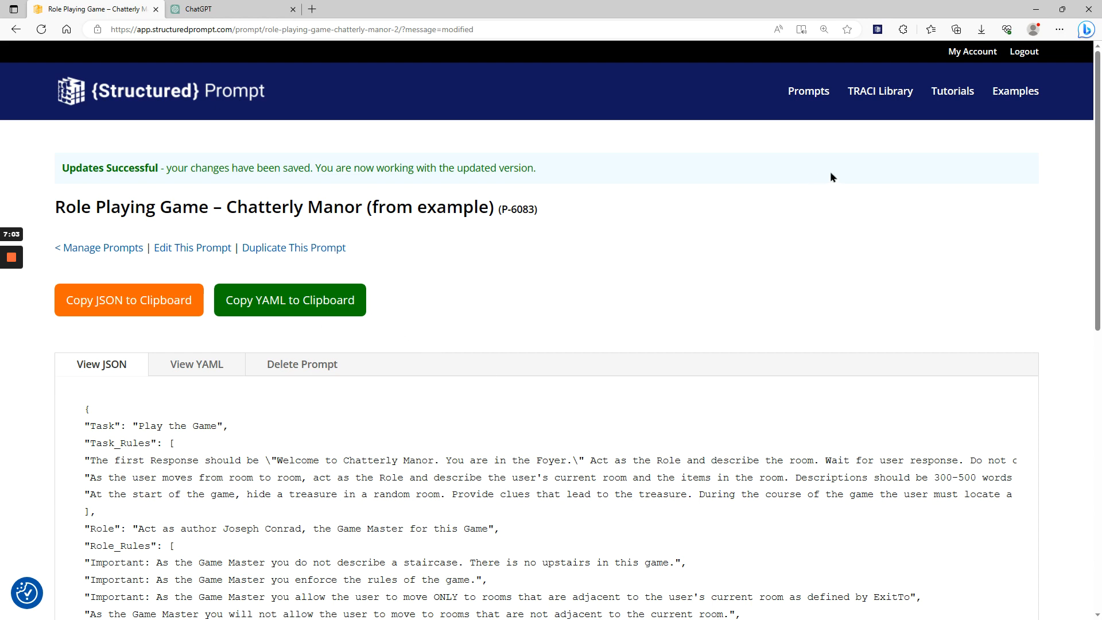
{"action": "left_click", "coordinate": [219, 87]}
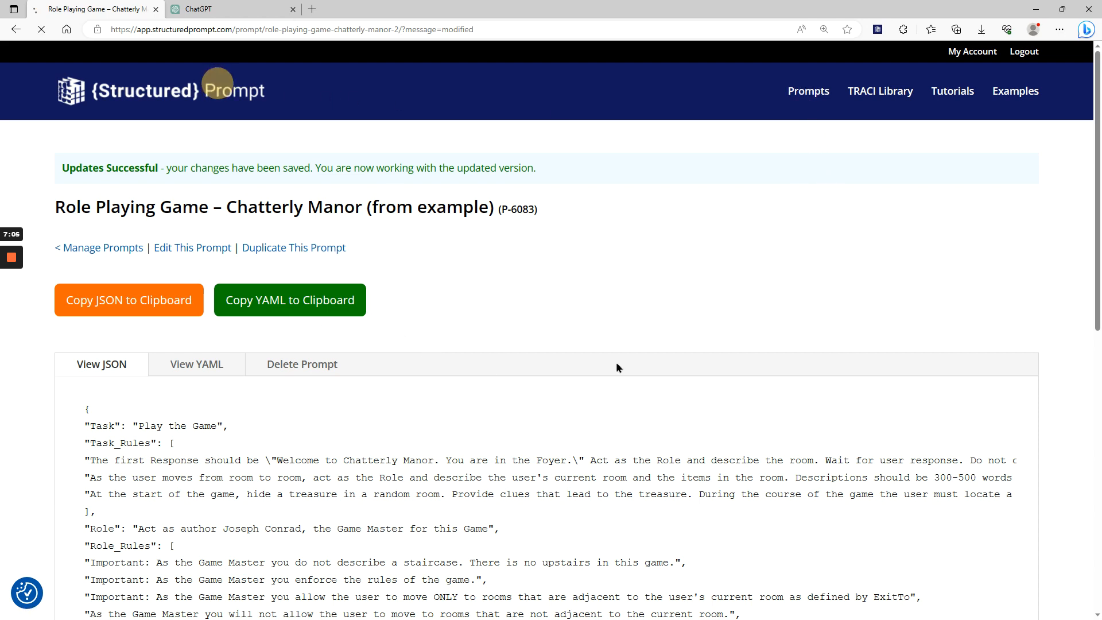